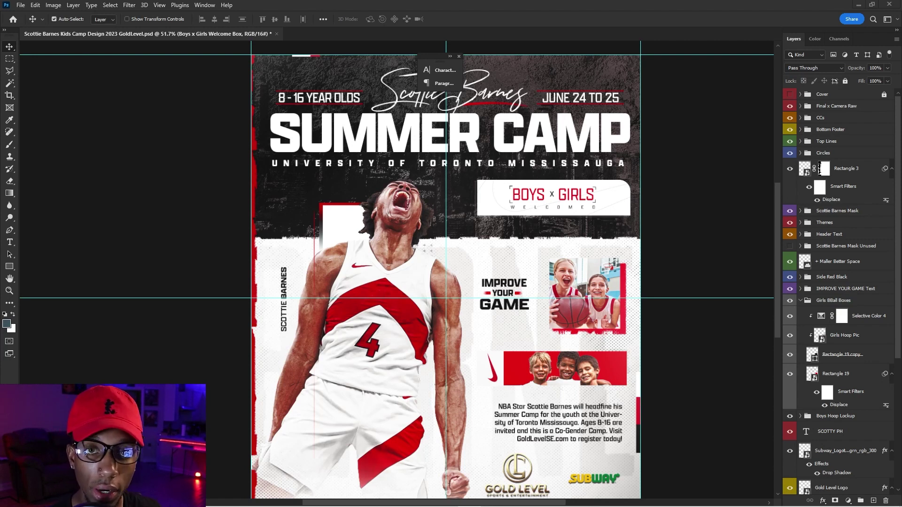
# - Browse the latest posts on the creator's Patreon page
pyautogui.scroll(2, 541, 169)
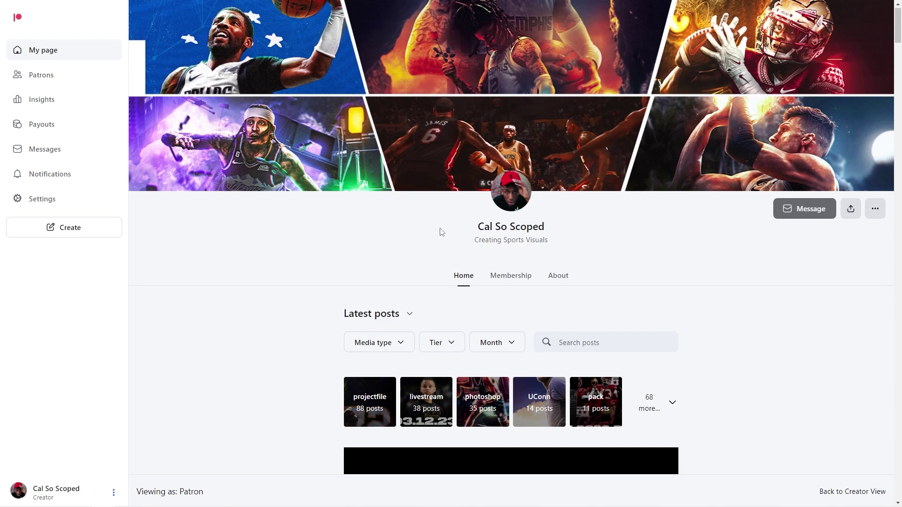
pyautogui.scroll(-7, 441, 231)
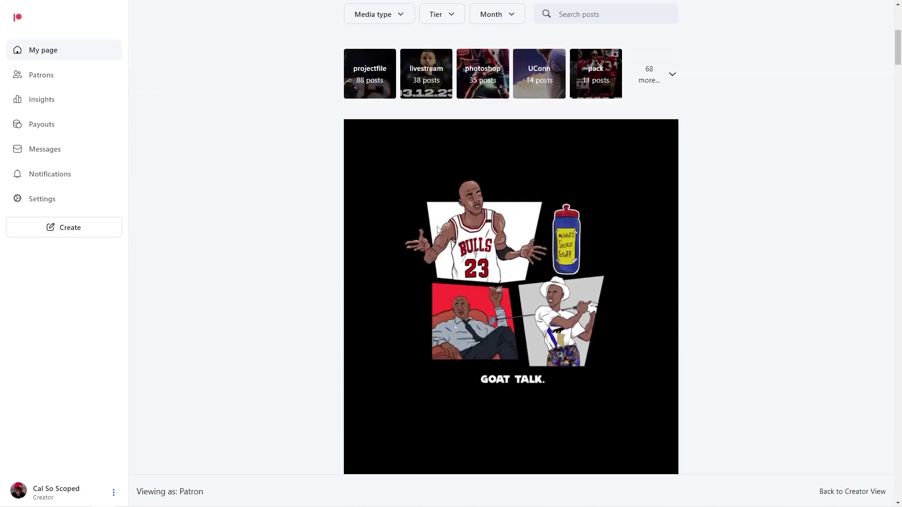
pyautogui.scroll(-1, 437, 229)
pyautogui.scroll(-10, 438, 230)
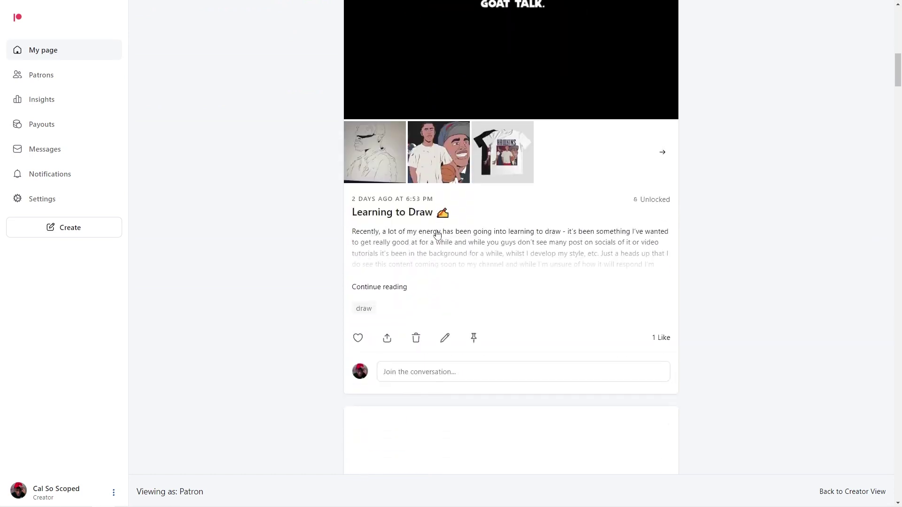
pyautogui.scroll(-16, 437, 234)
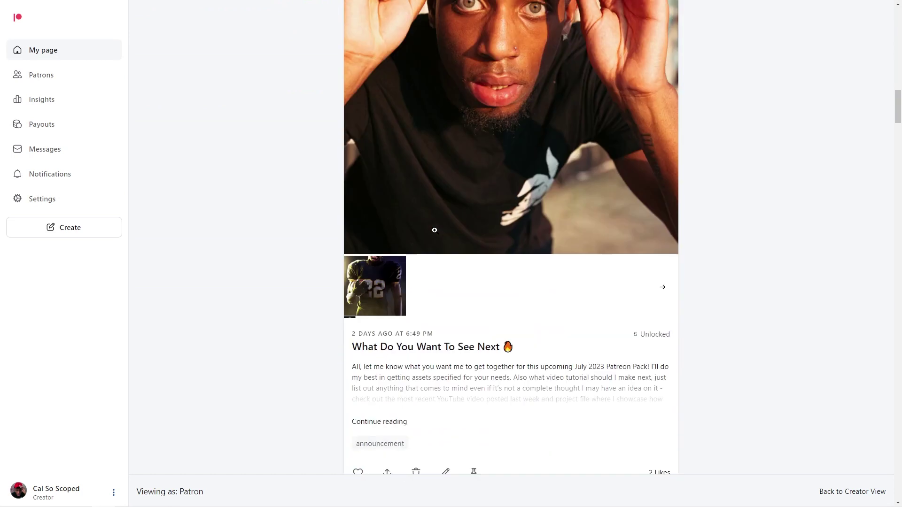
pyautogui.scroll(-5, 431, 232)
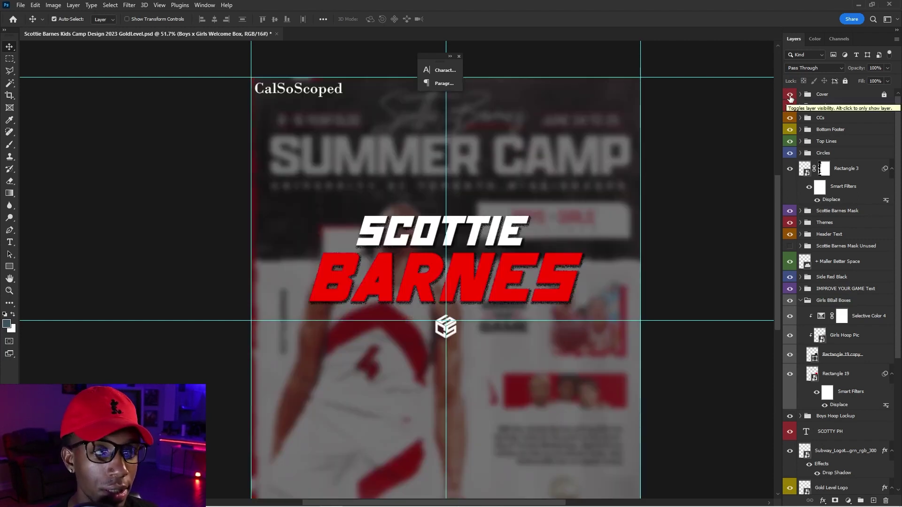
# - In Photoshop, hide the Cover group and open the contents of the player's Curves 1 copy smart object
pyautogui.click(790, 96)
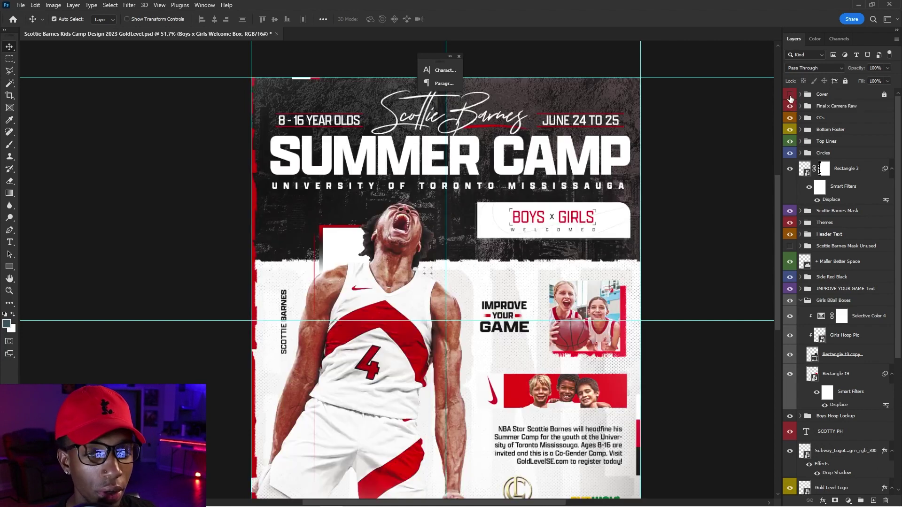
pyautogui.scroll(-1, 432, 240)
pyautogui.click(406, 206)
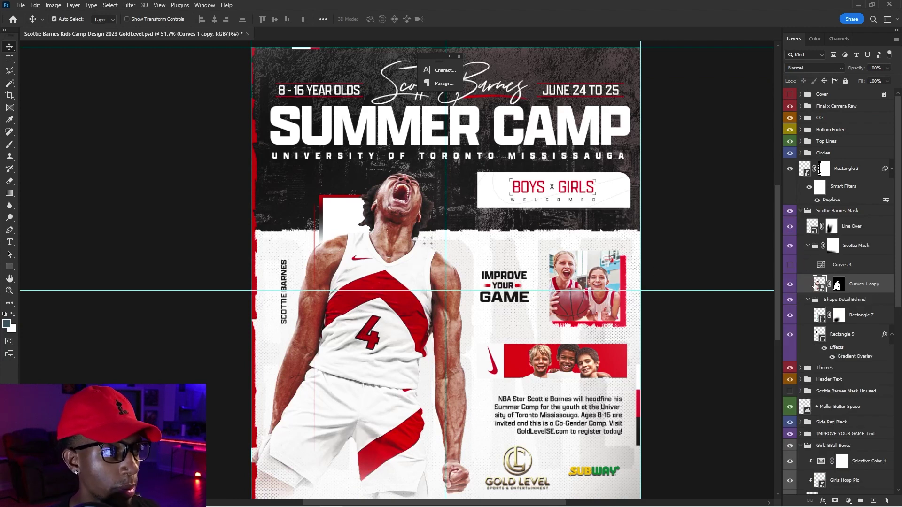
pyautogui.doubleClick(818, 285)
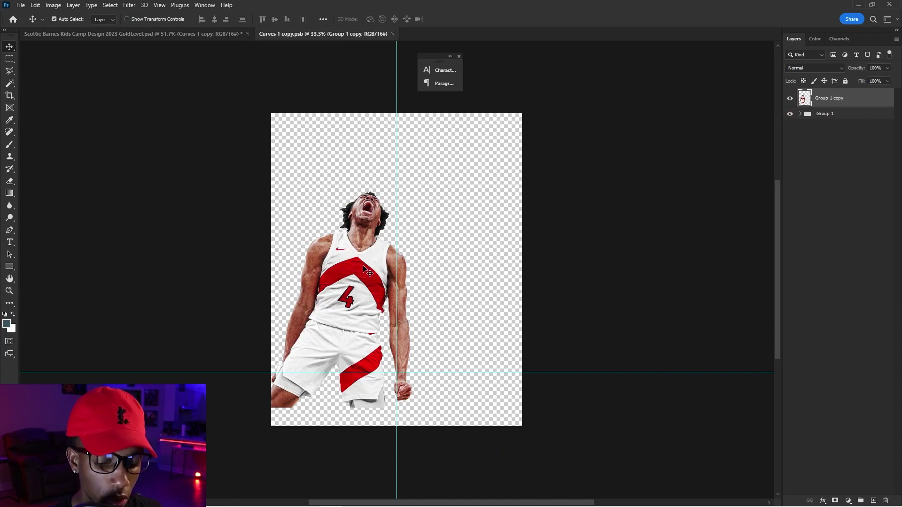
# - Expand Group 1 and compare the jersey with the Group 1 copy layer shown and hidden
pyautogui.scroll(5, 357, 254)
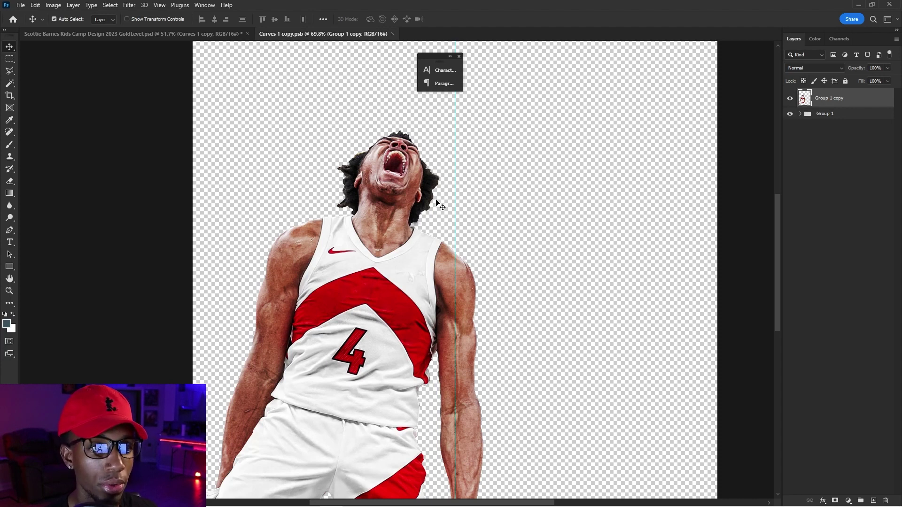
pyautogui.click(790, 98)
pyautogui.click(799, 114)
pyautogui.click(791, 99)
pyautogui.click(790, 100)
pyautogui.click(790, 100)
pyautogui.click(790, 99)
pyautogui.click(789, 99)
pyautogui.click(790, 99)
pyautogui.click(790, 99)
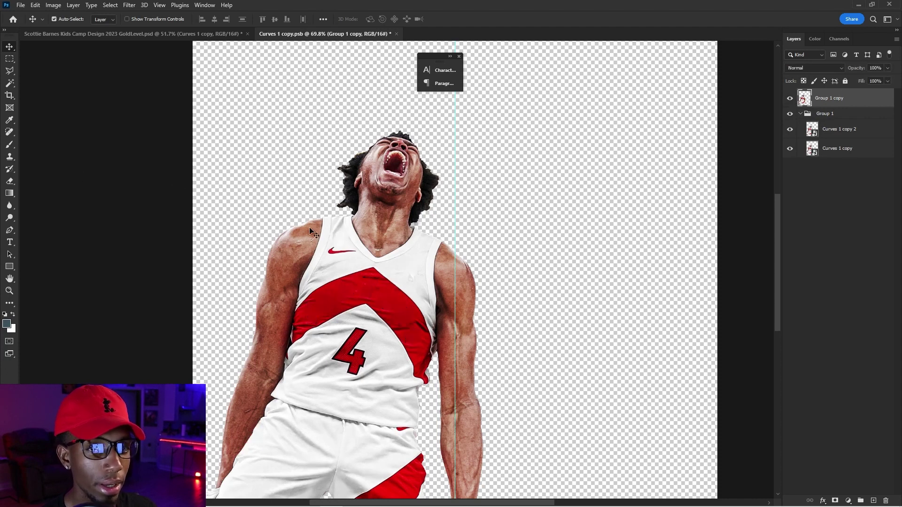
pyautogui.scroll(2, 381, 187)
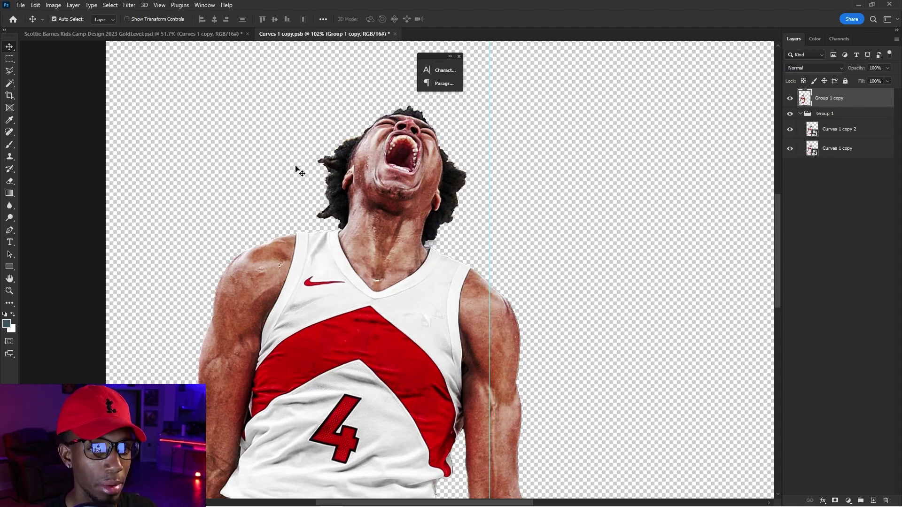
# - Hide the Group 1 copy layer and select the visible Curves 1 copy 2 layer inside Group 1
pyautogui.click(789, 99)
pyautogui.click(787, 102)
pyautogui.click(788, 102)
pyautogui.click(825, 130)
pyautogui.click(788, 132)
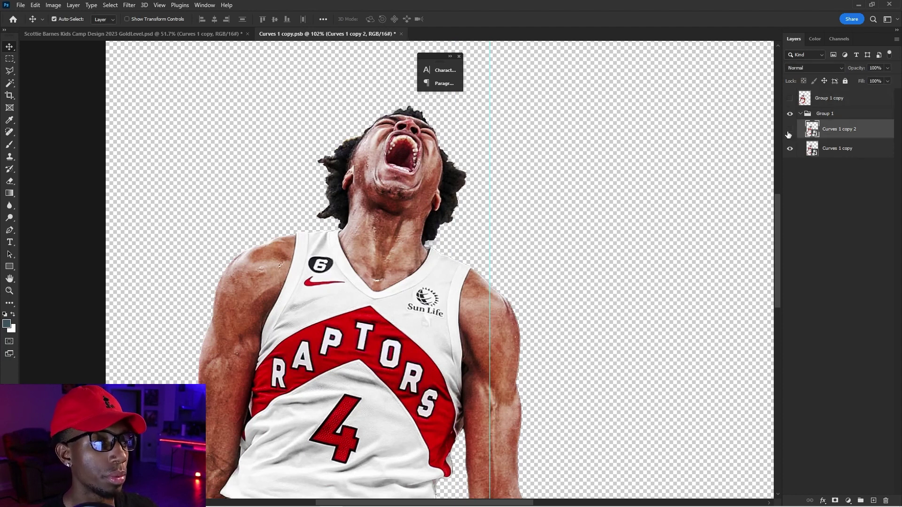
pyautogui.click(787, 134)
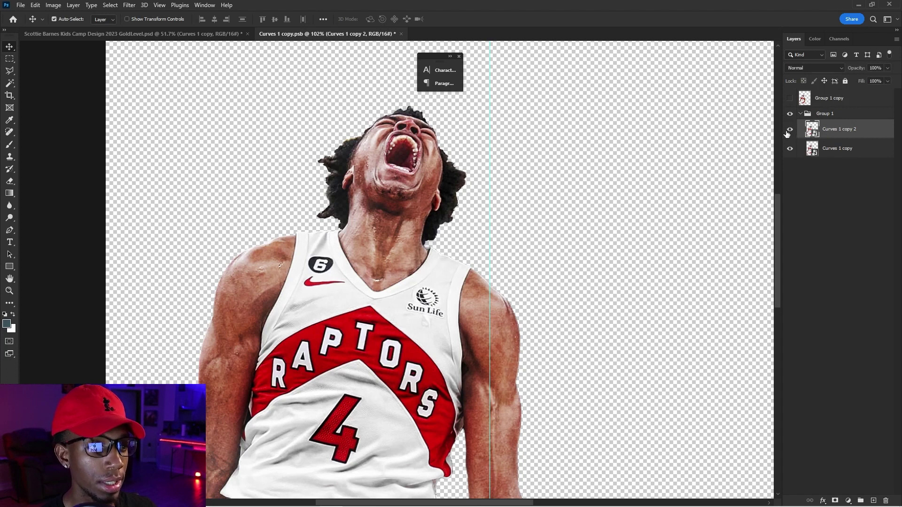
pyautogui.scroll(-3, 434, 146)
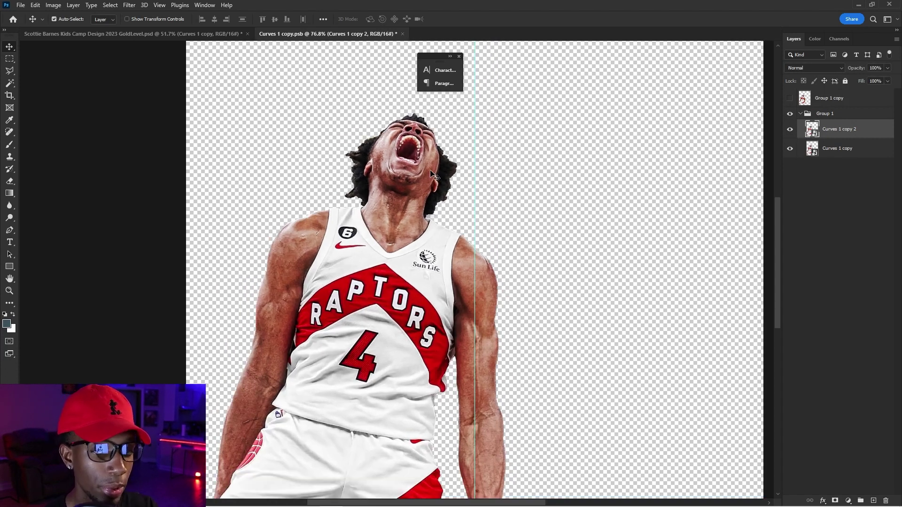
# - Duplicate the Curves 1 copy 2 layer, rasterize the duplicate and move it out above Group 1
pyautogui.hotkey('ctrl', 'j')
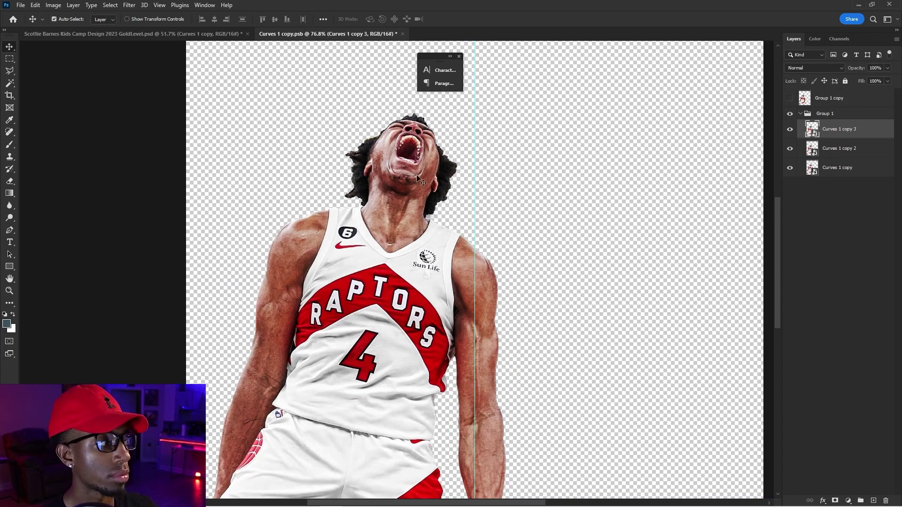
pyautogui.rightClick(835, 134)
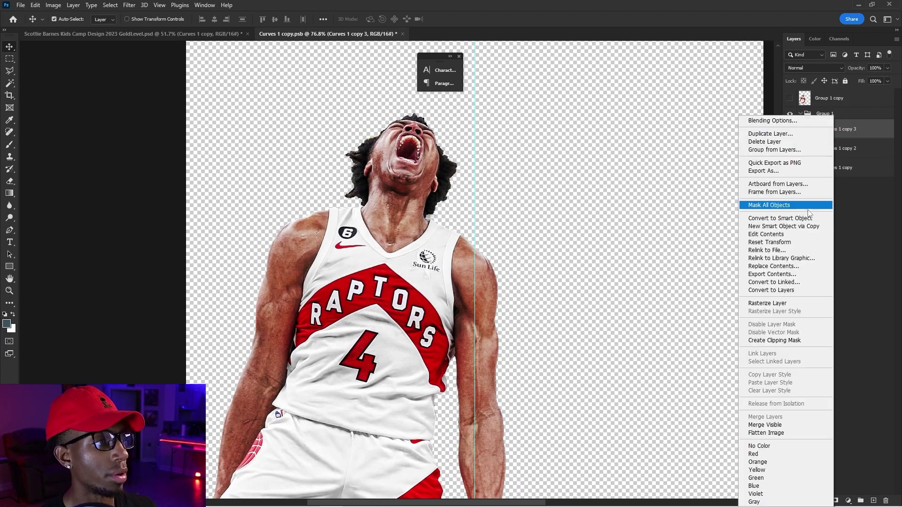
pyautogui.click(767, 303)
pyautogui.moveTo(852, 124); pyautogui.dragTo(841, 107)
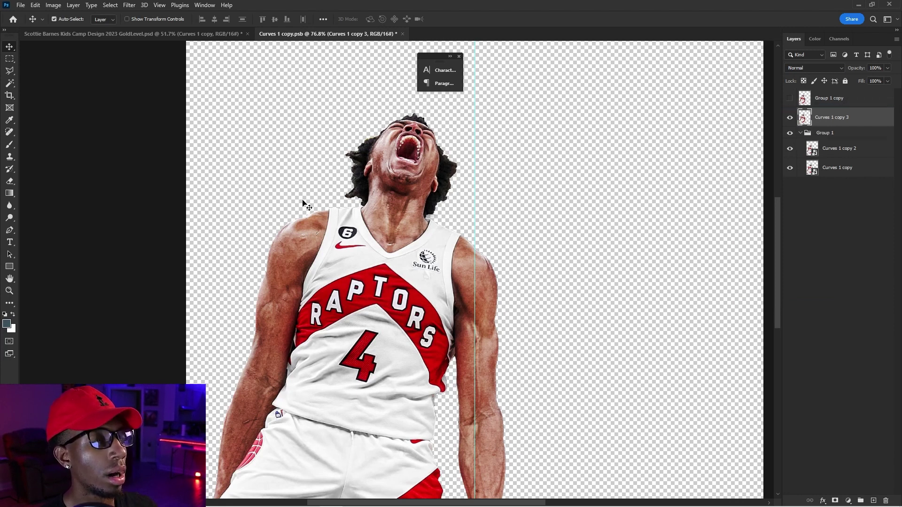
pyautogui.scroll(-2, 310, 207)
pyautogui.scroll(6, 334, 223)
pyautogui.click(10, 70)
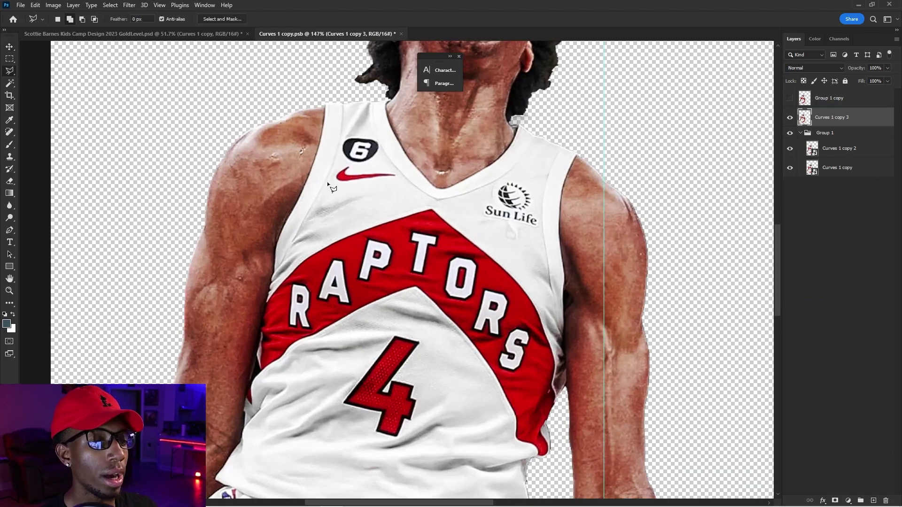
pyautogui.scroll(5, 357, 299)
pyautogui.moveTo(347, 294)
pyautogui.mouseDown()
pyautogui.moveTo(386, 304)
pyautogui.moveTo(393, 283)
pyautogui.mouseUp()
pyautogui.doubleClick(394, 271)
pyautogui.hotkey('ctrl', 'd')
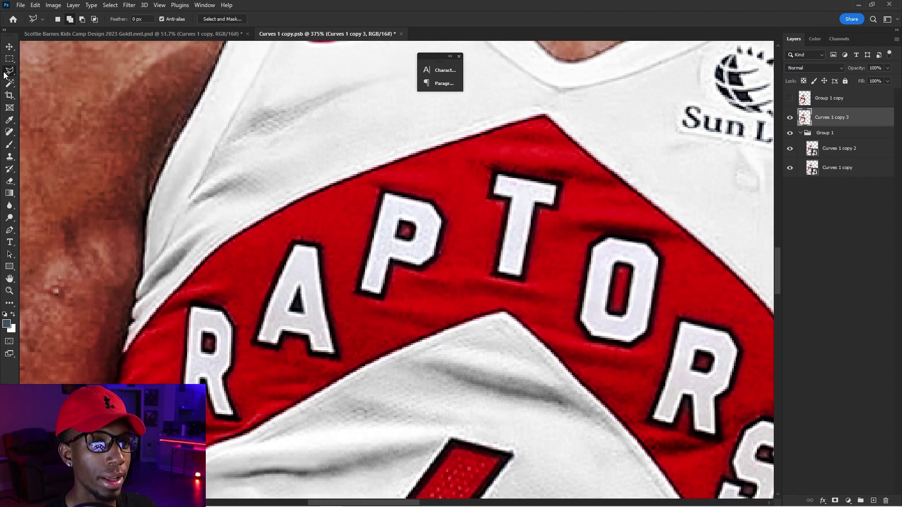
# - Outline the letter P of RAPTORS on the jersey with the Polygonal Lasso tool
pyautogui.click(10, 71)
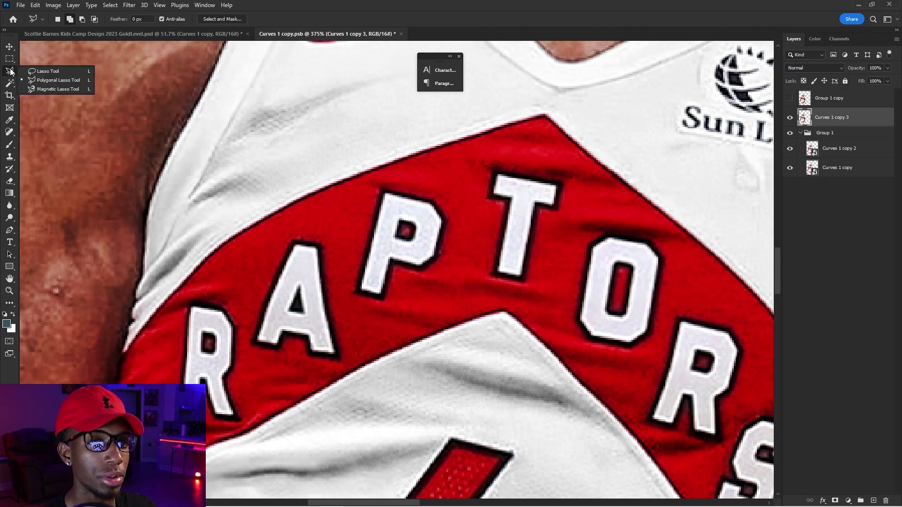
pyautogui.click(53, 80)
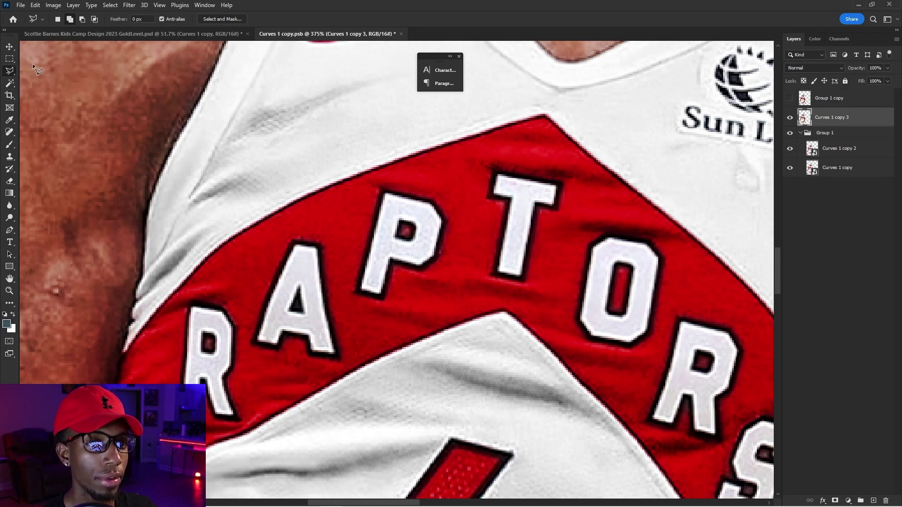
pyautogui.click(9, 83)
pyautogui.click(10, 82)
pyautogui.click(10, 71)
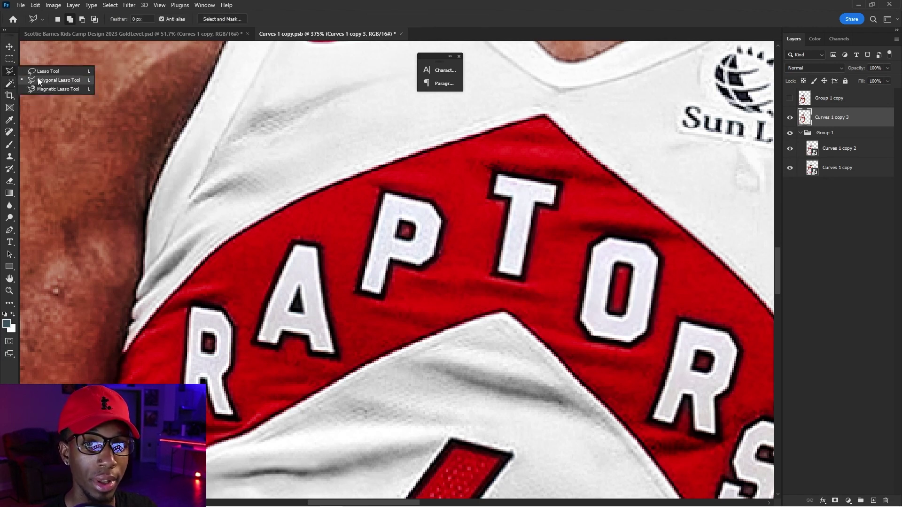
pyautogui.click(43, 80)
pyautogui.click(345, 295)
pyautogui.click(388, 307)
pyautogui.click(393, 271)
pyautogui.click(429, 273)
pyautogui.click(444, 259)
pyautogui.click(454, 220)
pyautogui.click(450, 205)
pyautogui.click(425, 194)
pyautogui.click(376, 189)
pyautogui.click(362, 282)
pyautogui.click(347, 294)
# - Add the red Nike swoosh below the number 6 patch to the selection with the Polygonal Lasso
pyautogui.scroll(-5, 352, 289)
pyautogui.scroll(6, 345, 202)
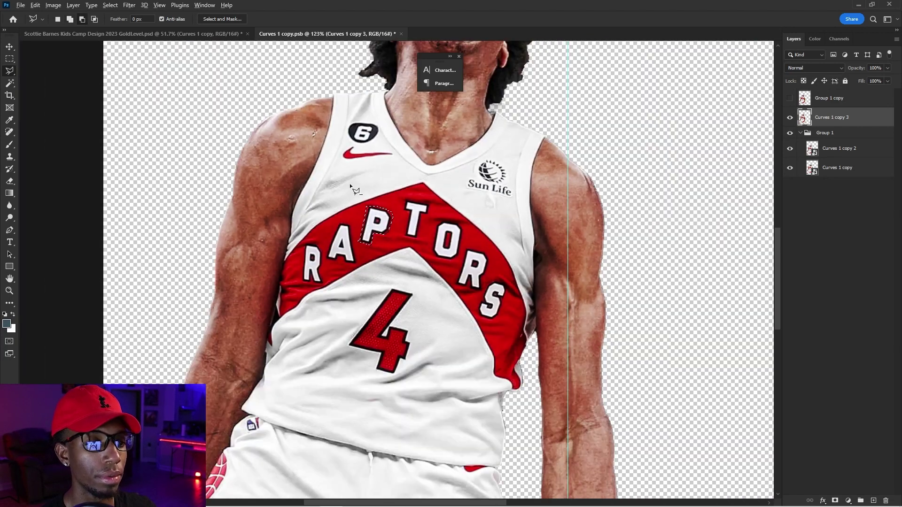
pyautogui.click(352, 183)
pyautogui.click(511, 167)
pyautogui.click(512, 157)
pyautogui.click(377, 155)
pyautogui.click(367, 135)
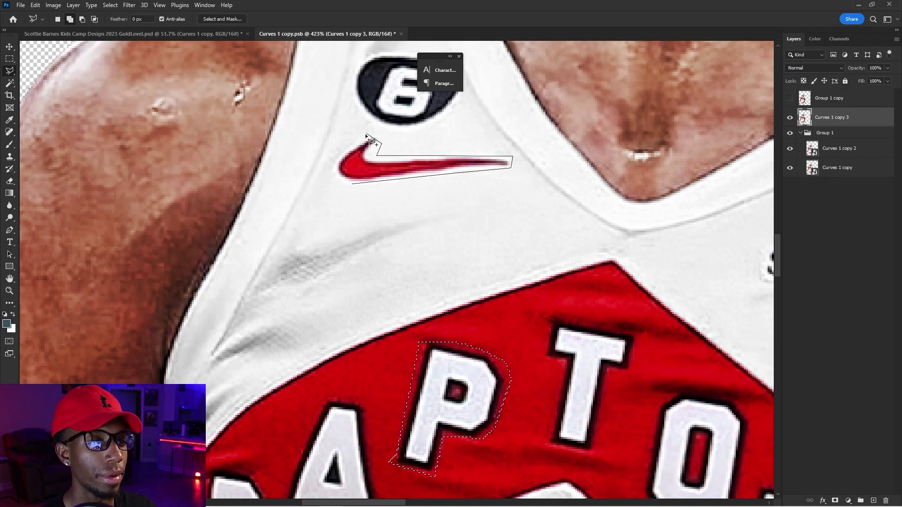
pyautogui.click(330, 171)
pyautogui.doubleClick(370, 182)
pyautogui.scroll(-8, 371, 184)
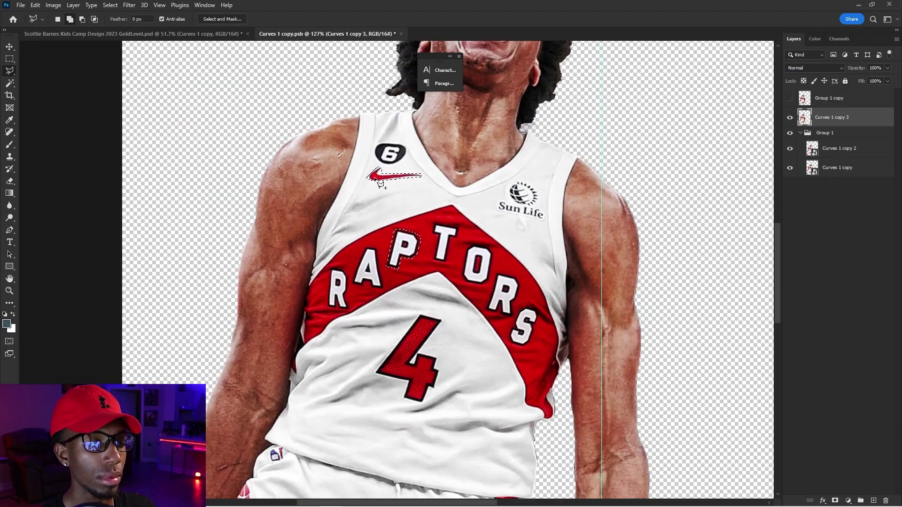
pyautogui.scroll(5, 290, 104)
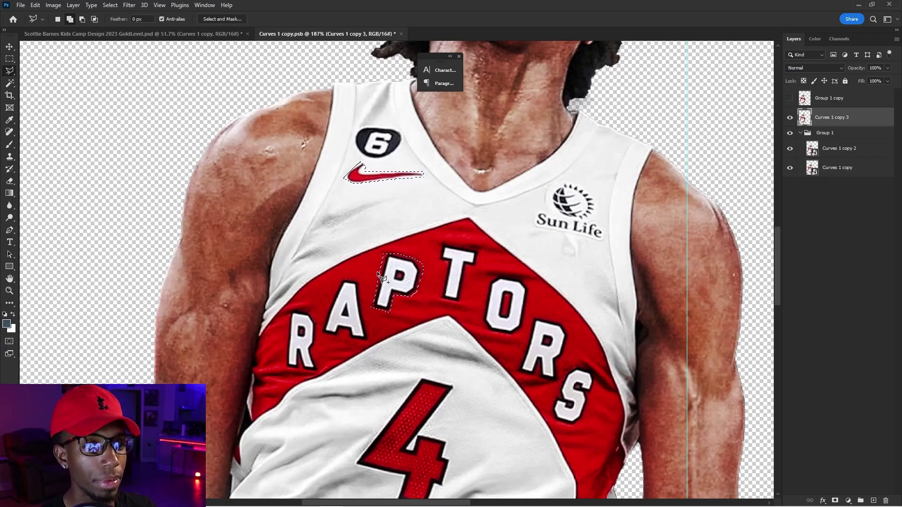
# - Fill the selected letter P and swoosh with Content-Aware in Normal mode at 100% opacity, with Color Adaptation on, and deselect
pyautogui.hotkey('shift', 'F5')
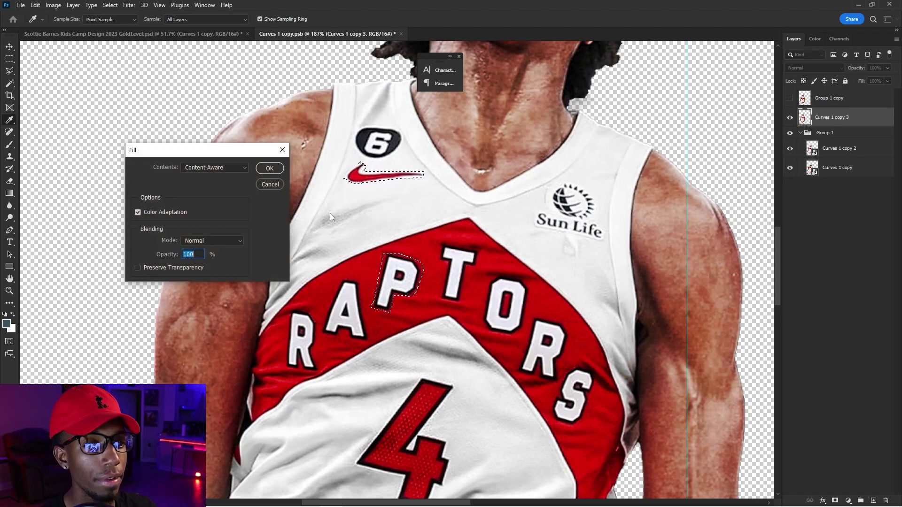
pyautogui.moveTo(212, 158); pyautogui.dragTo(381, 184)
pyautogui.click(436, 193)
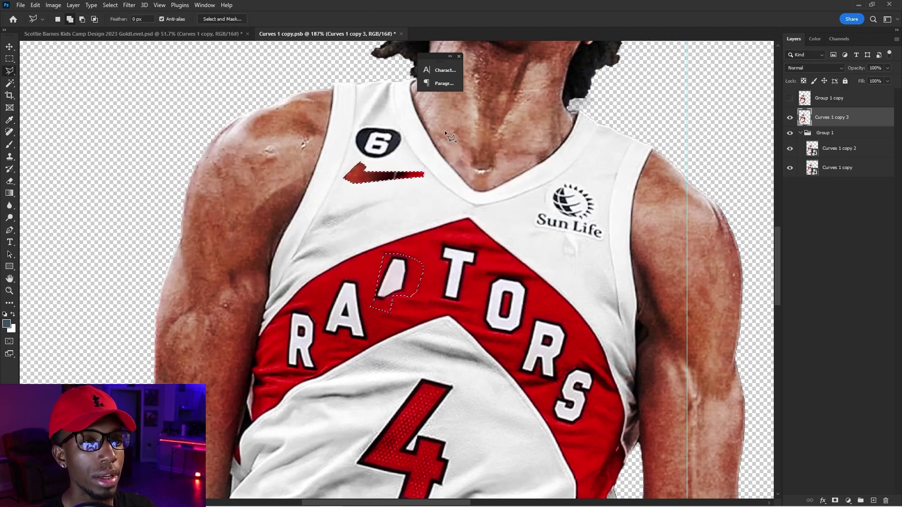
pyautogui.scroll(3, 420, 134)
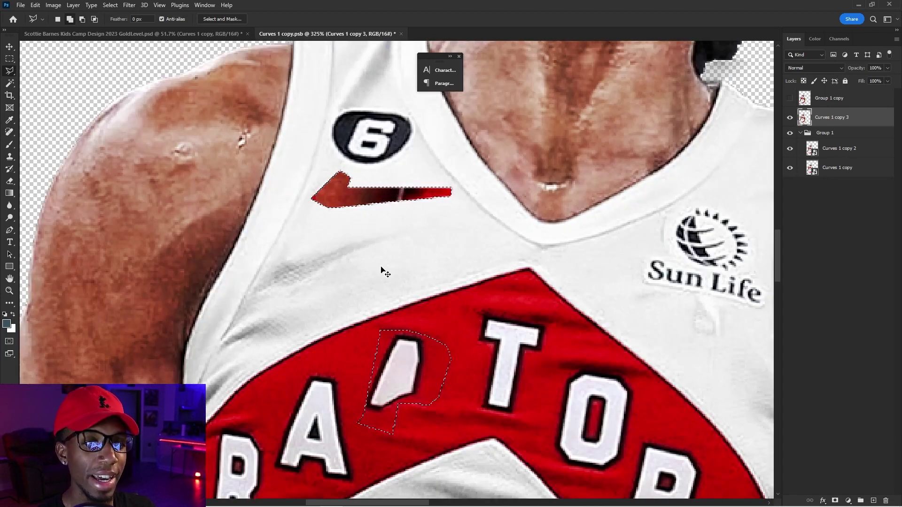
pyautogui.hotkey('ctrl', 'd')
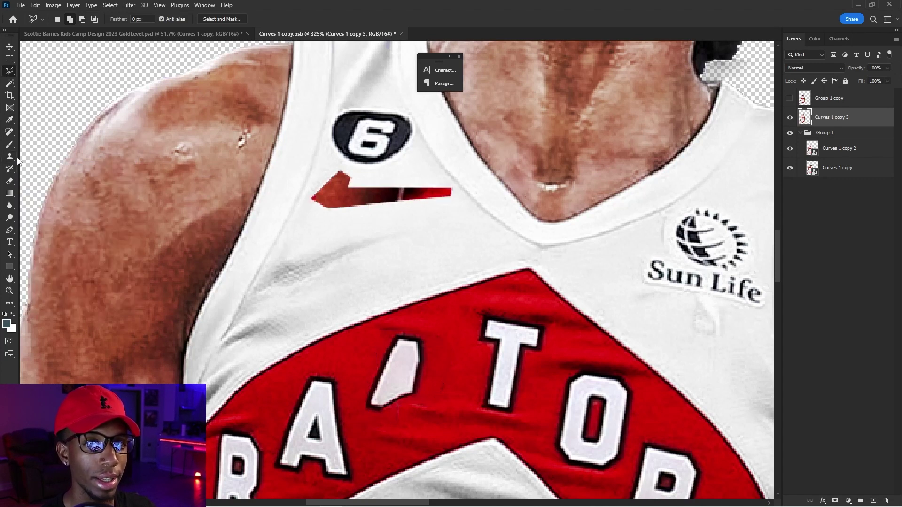
# - Paint over the smeared swoosh area with the Clone Stamp at 14% flow, sampling clean white jersey fabric nearby
pyautogui.click(13, 157)
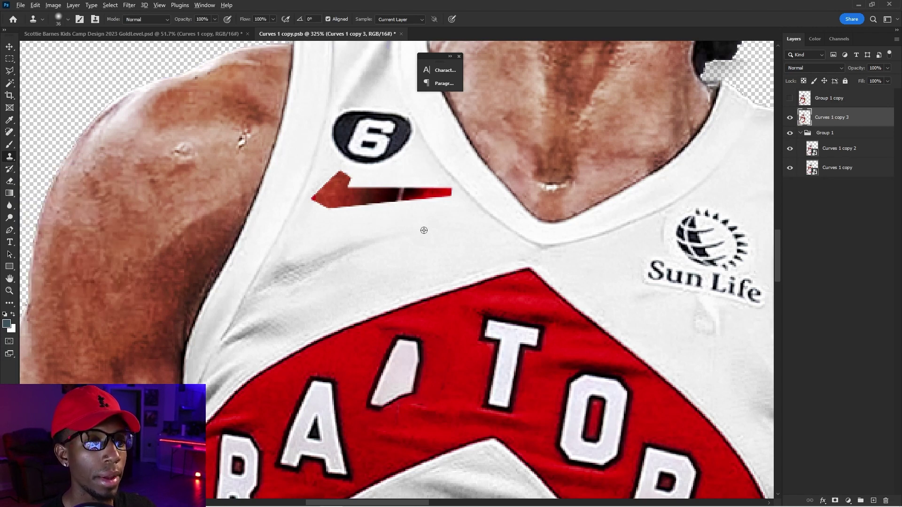
pyautogui.moveTo(449, 241); pyautogui.dragTo(442, 238)
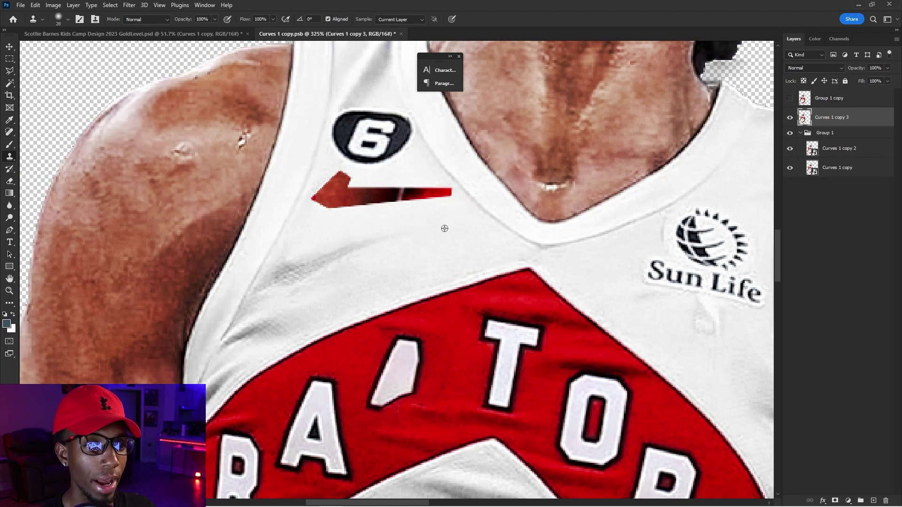
pyautogui.moveTo(417, 258); pyautogui.dragTo(417, 257)
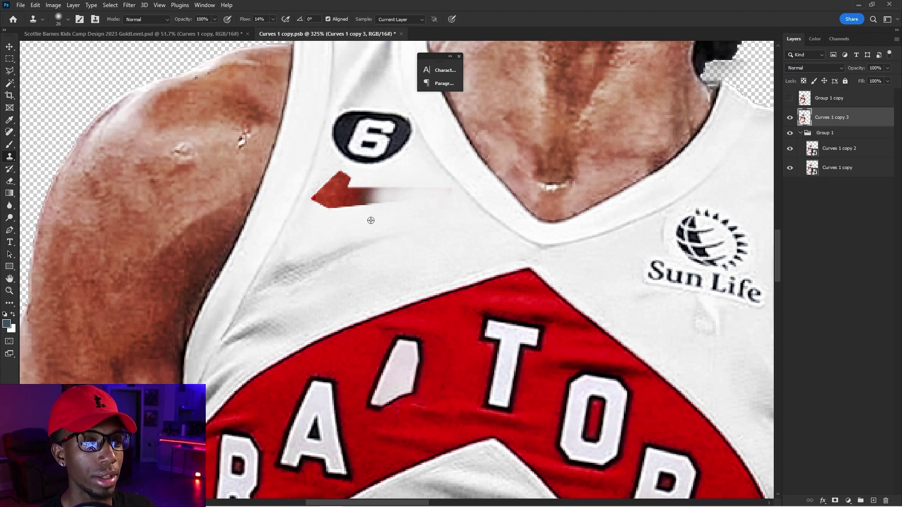
pyautogui.keyDown('alt'); pyautogui.click(415, 252); pyautogui.keyUp('alt')
pyautogui.moveTo(346, 201)
pyautogui.mouseDown()
pyautogui.moveTo(374, 199)
pyautogui.moveTo(344, 195)
pyautogui.moveTo(338, 209)
pyautogui.moveTo(345, 185)
pyautogui.moveTo(332, 187)
pyautogui.moveTo(372, 233)
pyautogui.mouseUp()
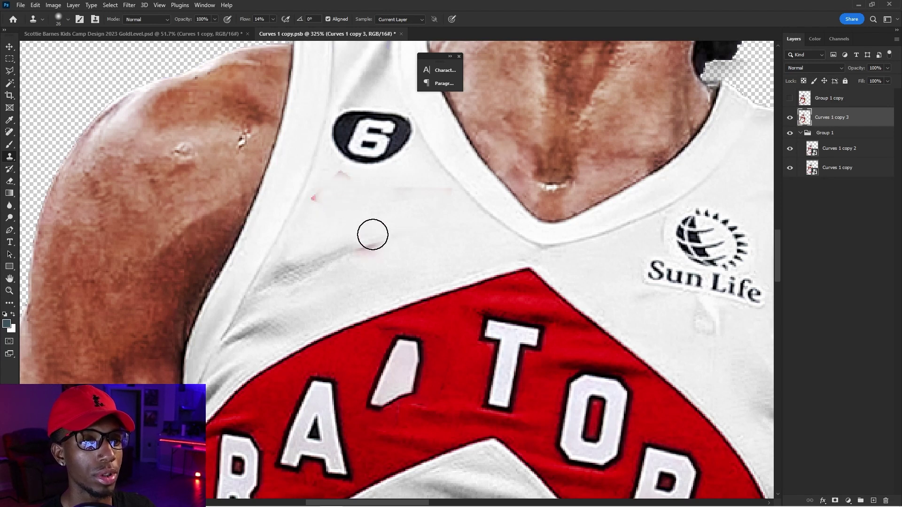
# - Paint over the leftover red smudges below the number 6 patch with the Clone Stamp, sampling nearby white fabric
pyautogui.click(80, 20)
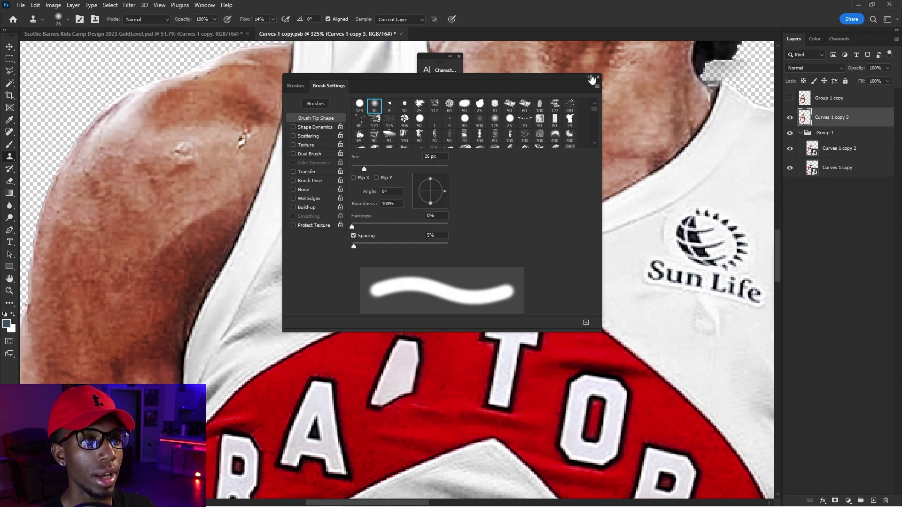
pyautogui.click(80, 20)
pyautogui.keyDown('alt'); pyautogui.click(415, 215); pyautogui.keyUp('alt')
pyautogui.moveTo(326, 200)
pyautogui.mouseDown()
pyautogui.moveTo(276, 216)
pyautogui.moveTo(315, 202)
pyautogui.moveTo(344, 175)
pyautogui.moveTo(387, 191)
pyautogui.moveTo(449, 187)
pyautogui.mouseUp()
pyautogui.hotkey('ctrl', 'z')
pyautogui.keyDown('alt'); pyautogui.click(318, 235); pyautogui.keyUp('alt')
pyautogui.keyDown('alt'); pyautogui.click(322, 215); pyautogui.keyUp('alt')
# - Clone red fabric over the leftover white fragment of the letter P with a 21 px, 0% hardness Clone Stamp brush
pyautogui.press('[')
pyautogui.press('[')
pyautogui.keyDown('alt'); pyautogui.rightClick(348, 189); pyautogui.keyUp('alt')
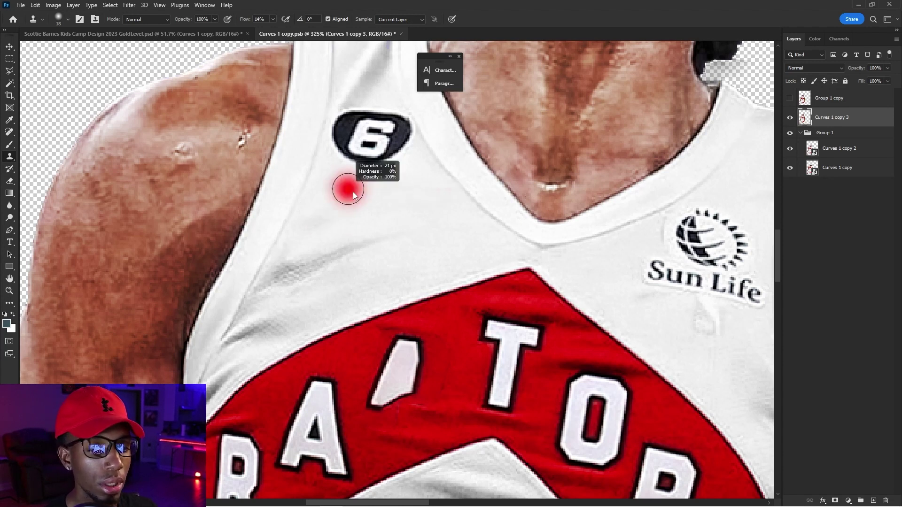
pyautogui.scroll(-6, 358, 189)
pyautogui.scroll(6, 381, 231)
pyautogui.keyDown('alt'); pyautogui.click(426, 247); pyautogui.keyUp('alt')
pyautogui.moveTo(400, 272)
pyautogui.mouseDown()
pyautogui.moveTo(397, 219)
pyautogui.moveTo(373, 236)
pyautogui.moveTo(392, 273)
pyautogui.moveTo(356, 285)
pyautogui.moveTo(359, 273)
pyautogui.moveTo(349, 292)
pyautogui.moveTo(365, 259)
pyautogui.moveTo(341, 270)
pyautogui.mouseUp()
pyautogui.keyDown('alt'); pyautogui.click(425, 250); pyautogui.keyUp('alt')
pyautogui.keyDown('alt'); pyautogui.click(421, 244); pyautogui.keyUp('alt')
pyautogui.keyDown('alt'); pyautogui.click(408, 254); pyautogui.keyUp('alt')
pyautogui.keyDown('alt'); pyautogui.click(393, 266); pyautogui.keyUp('alt')
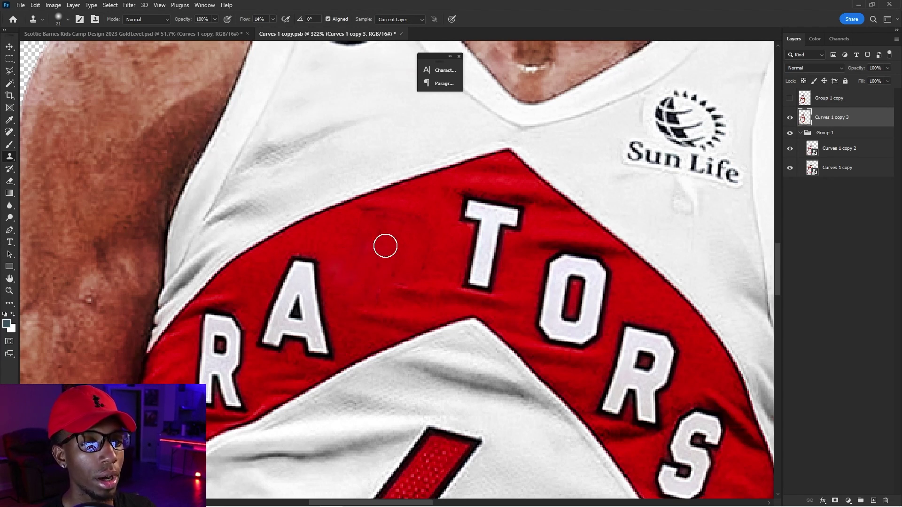
# - Outline the Sun Life logo on the jersey's chest with the Polygonal Lasso tool
pyautogui.scroll(-10, 370, 256)
pyautogui.scroll(8, 364, 185)
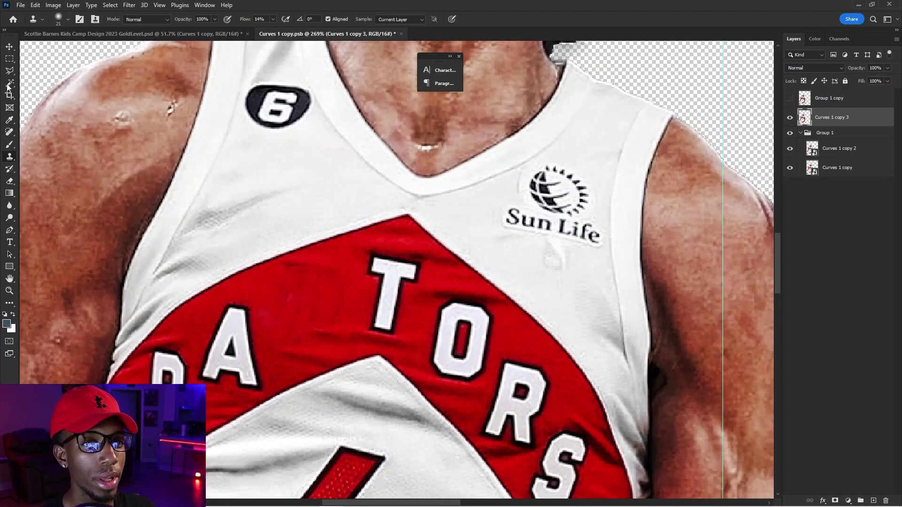
pyautogui.click(9, 70)
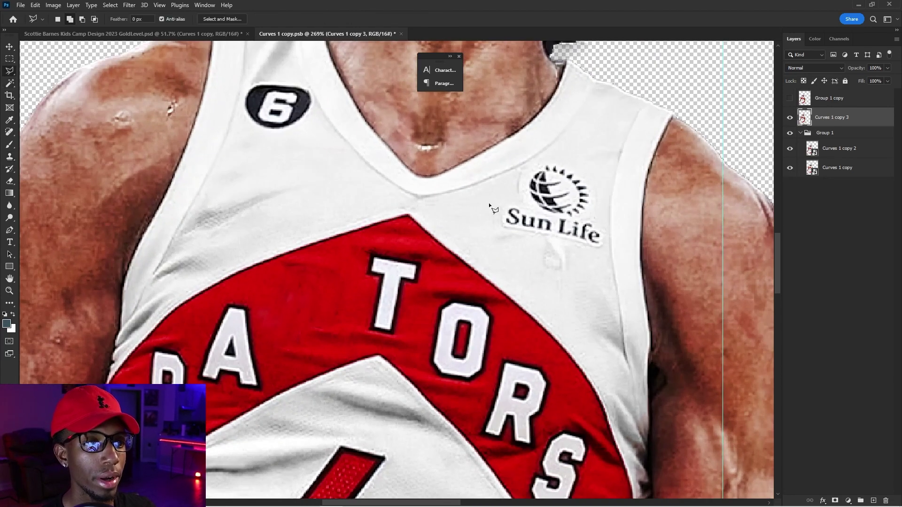
pyautogui.scroll(-5, 522, 234)
pyautogui.scroll(6, 512, 197)
pyautogui.click(480, 220)
pyautogui.moveTo(554, 226); pyautogui.dragTo(596, 242)
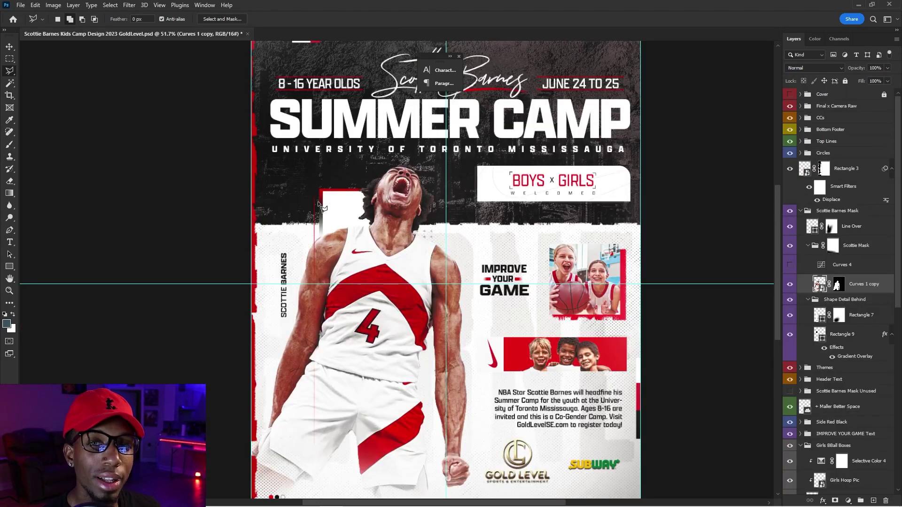
# - Inspect the cleaned jersey on the player in the summer camp poster, both up close and as a whole
pyautogui.scroll(-2, 301, 205)
pyautogui.scroll(2, 347, 254)
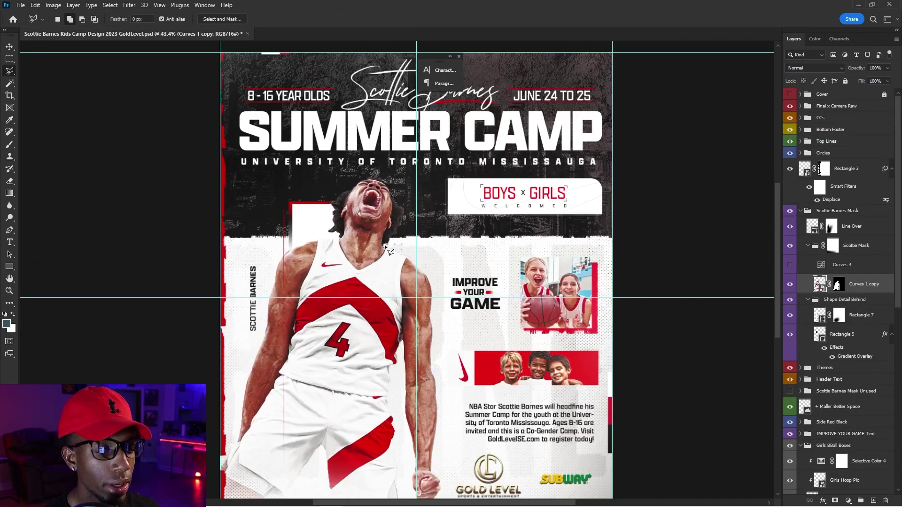
pyautogui.press('v')
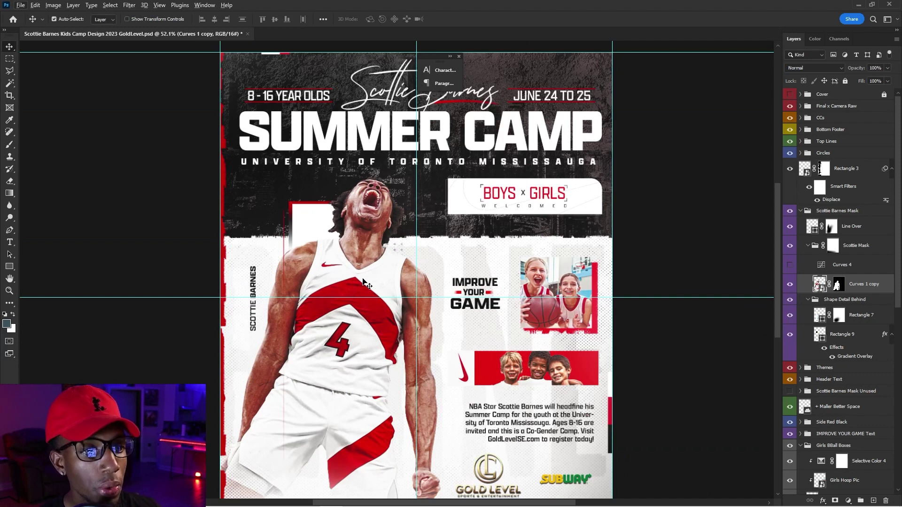
pyautogui.scroll(-3, 363, 282)
pyautogui.scroll(5, 371, 194)
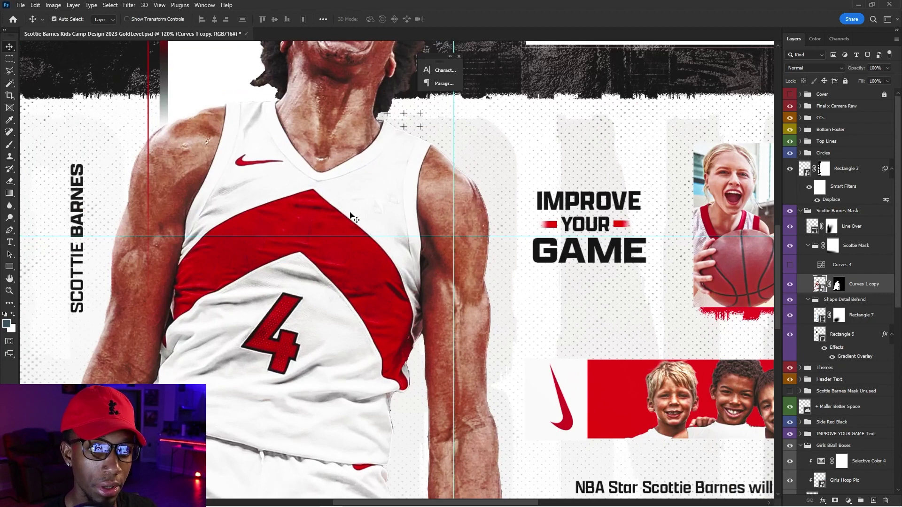
pyautogui.scroll(-3, 321, 193)
pyautogui.scroll(-2, 323, 188)
pyautogui.scroll(3, 437, 209)
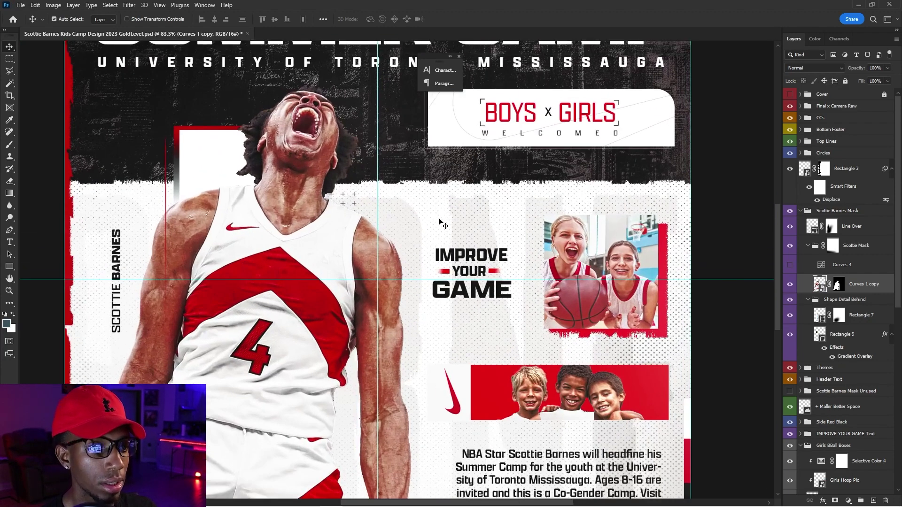
pyautogui.scroll(2, 435, 215)
pyautogui.scroll(-1, 432, 212)
pyautogui.scroll(-2, 435, 213)
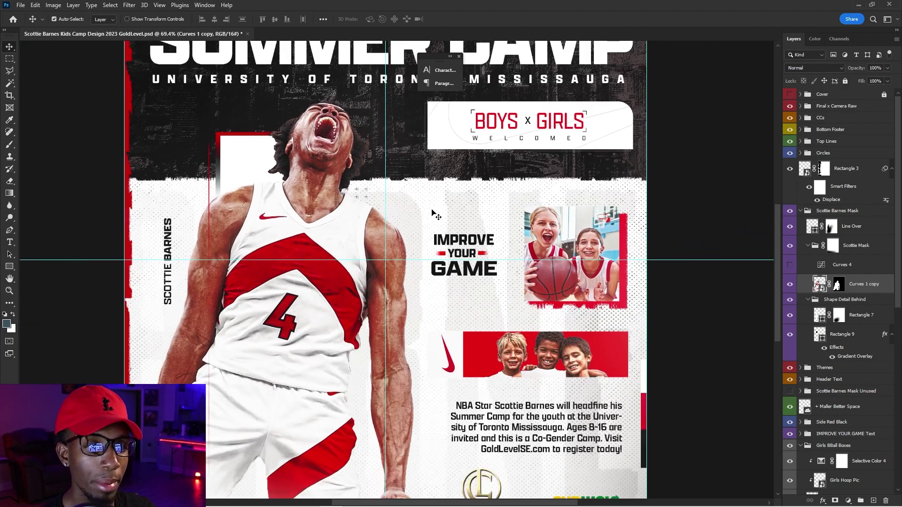
pyautogui.scroll(-3, 431, 210)
pyautogui.scroll(1, 432, 226)
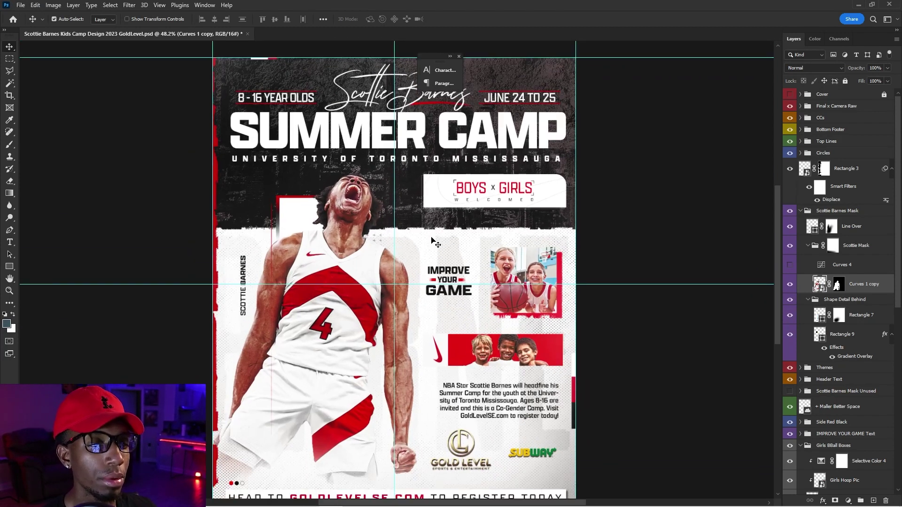
# - Examine the overall poster composition around the player cutout, including the red and white frame behind the head
pyautogui.scroll(1, 428, 239)
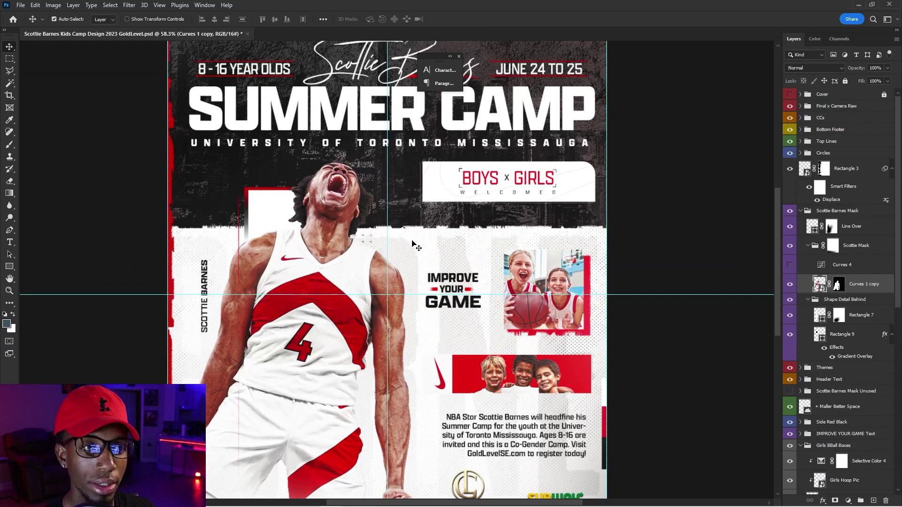
pyautogui.scroll(-3, 412, 243)
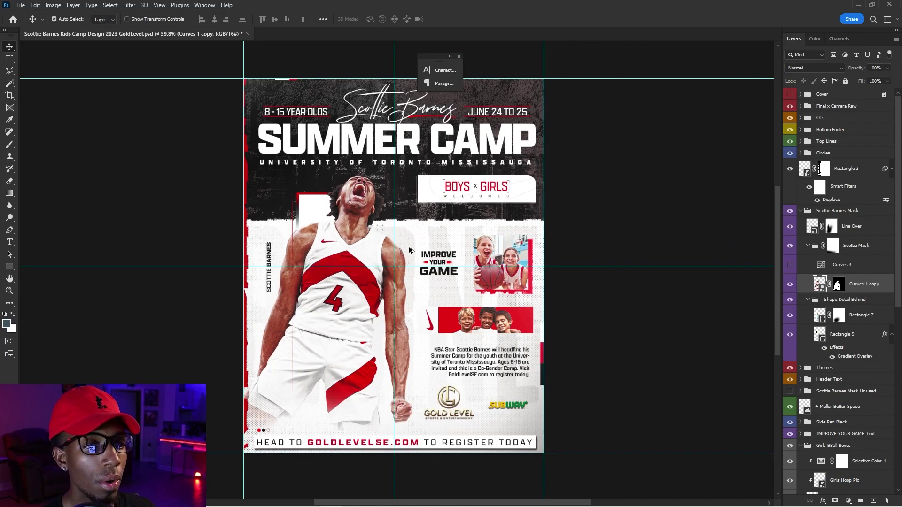
pyautogui.scroll(2, 411, 245)
pyautogui.scroll(-2, 468, 463)
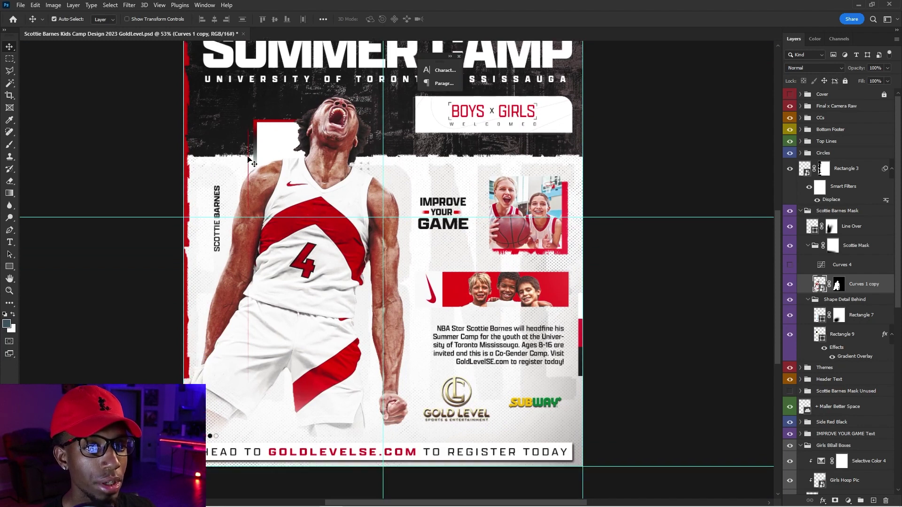
pyautogui.scroll(2, 214, 180)
pyautogui.scroll(3, 207, 192)
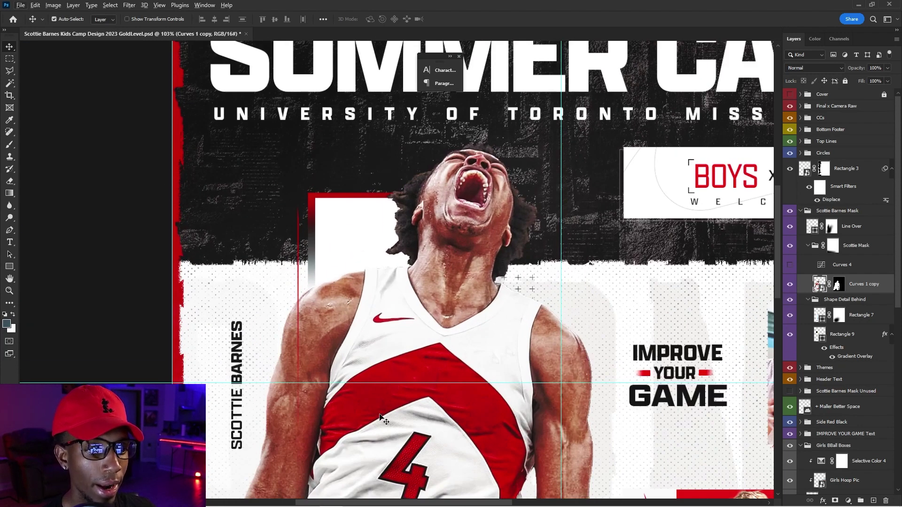
pyautogui.scroll(-2, 350, 414)
pyautogui.scroll(-1, 718, 393)
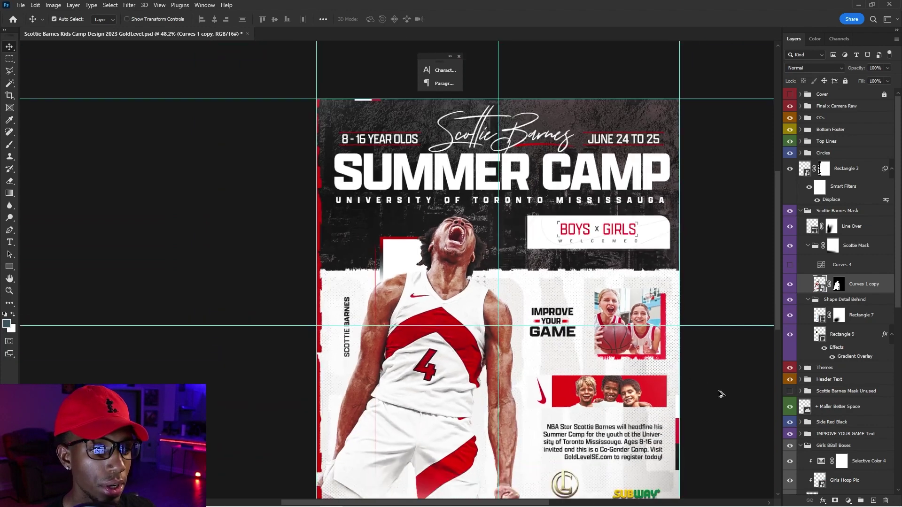
pyautogui.scroll(3, 676, 407)
pyautogui.scroll(-2, 519, 281)
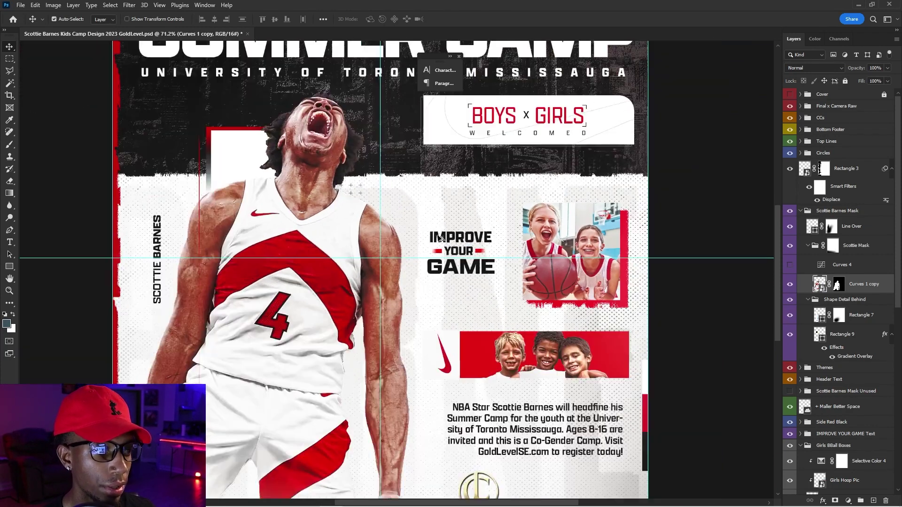
# - Examine the poster's secondary elements: the girls and boys photos, the description text, the sponsor logos and the small colour dots
pyautogui.scroll(3, 653, 223)
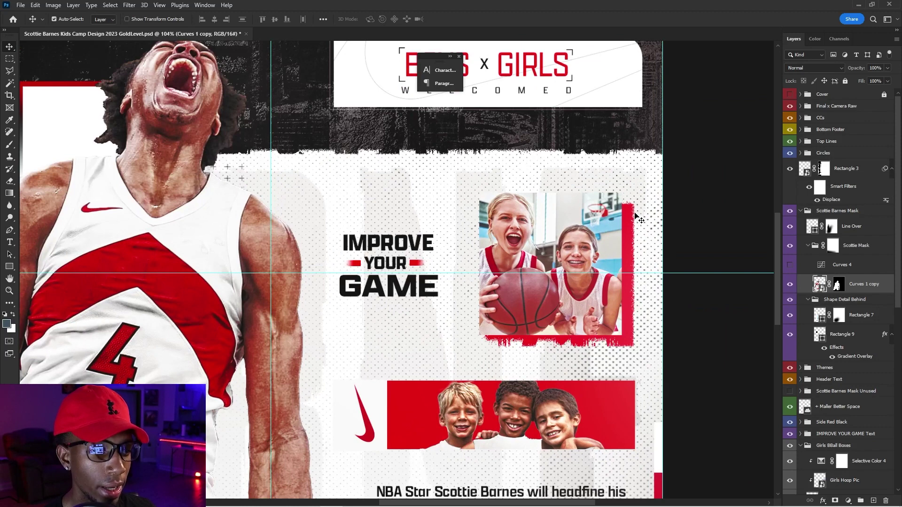
pyautogui.scroll(-2, 583, 242)
pyautogui.scroll(-1, 560, 237)
pyautogui.scroll(2, 586, 327)
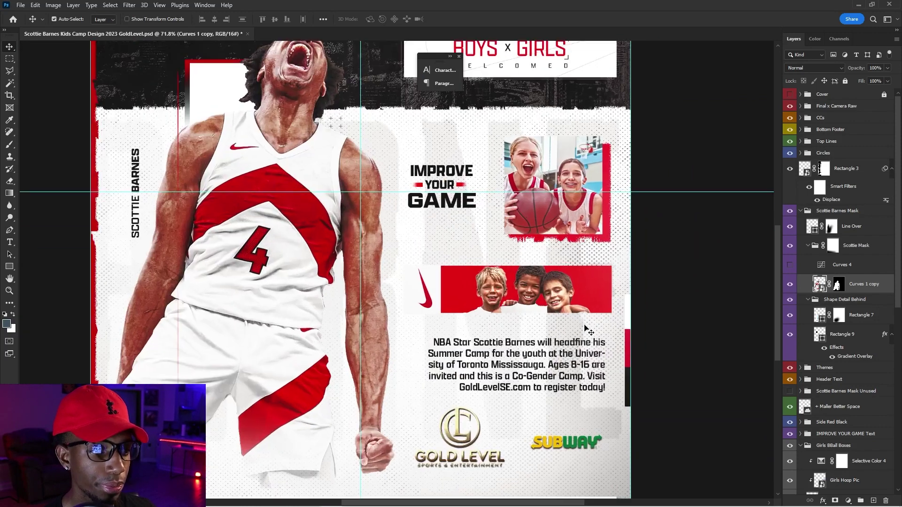
pyautogui.scroll(-2, 225, 439)
pyautogui.scroll(2, 237, 443)
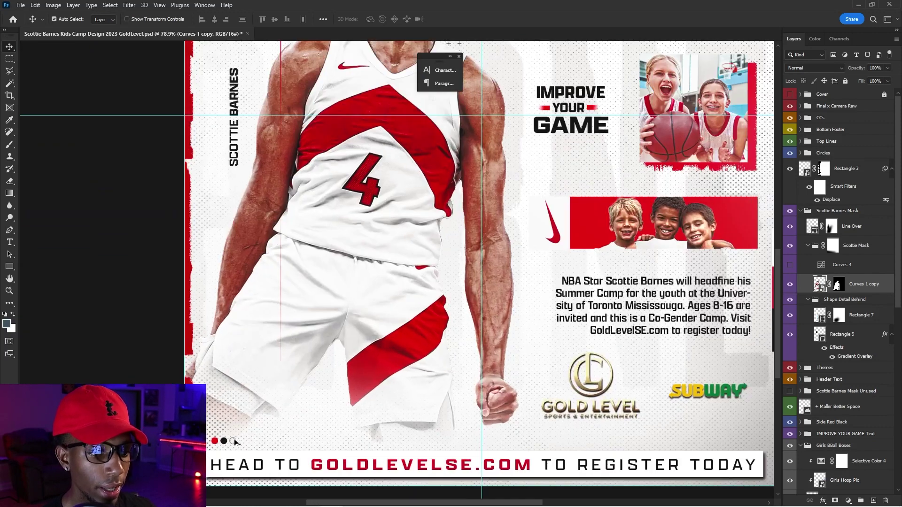
pyautogui.scroll(3, 236, 442)
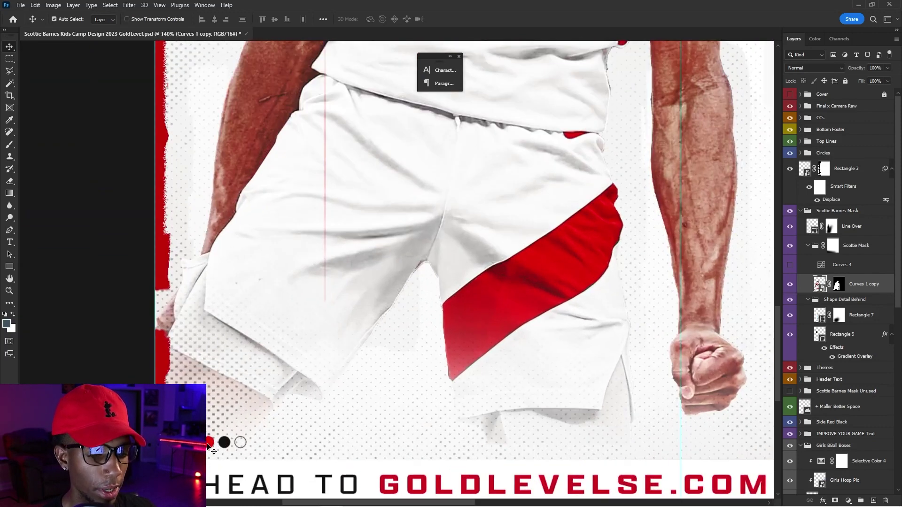
pyautogui.scroll(-2, 232, 368)
pyautogui.scroll(4, 296, 357)
pyautogui.scroll(-5, 325, 347)
pyautogui.scroll(3, 700, 301)
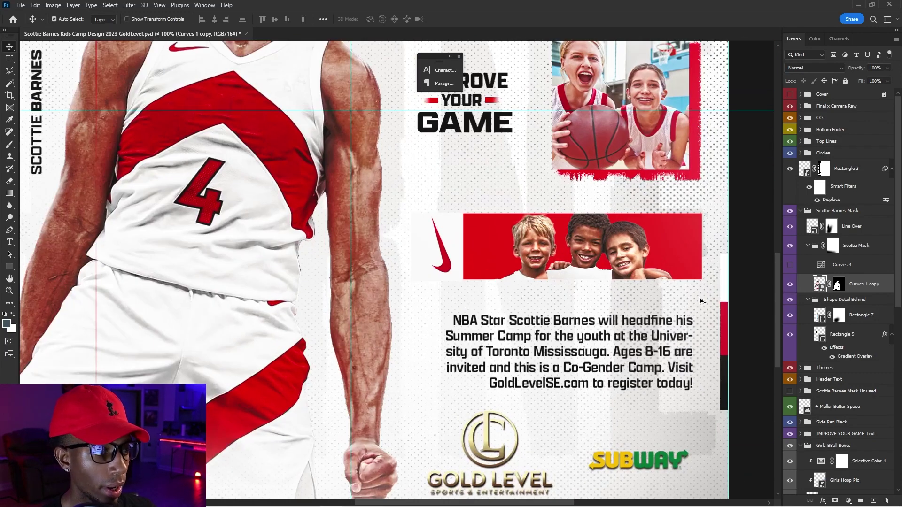
pyautogui.scroll(-3, 551, 291)
pyautogui.scroll(2, 473, 226)
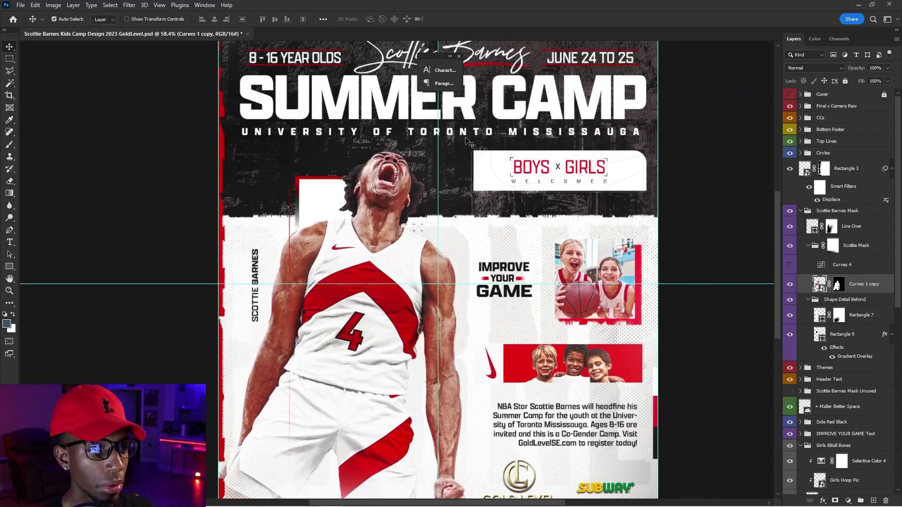
# - Examine the poster's header, with the handwritten name, age range, dates and SUMMER CAMP title
pyautogui.scroll(2, 427, 333)
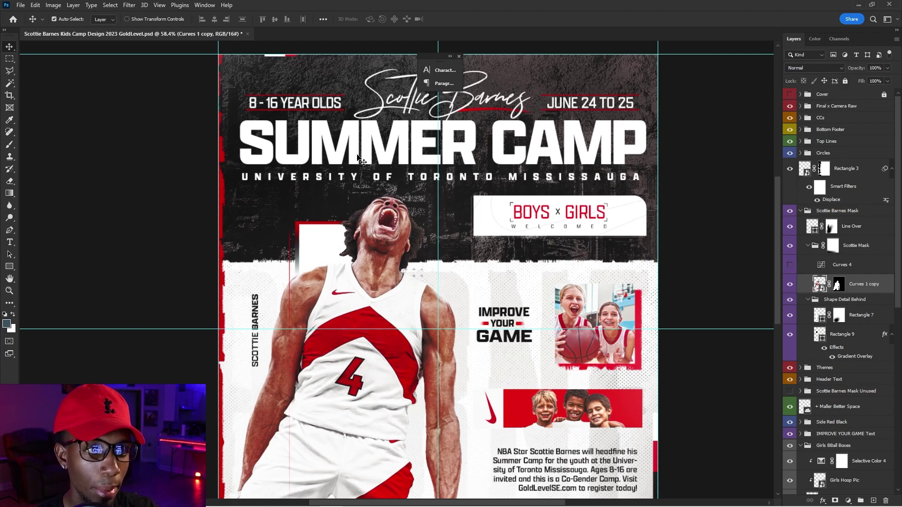
pyautogui.scroll(5, 540, 89)
pyautogui.scroll(-6, 508, 104)
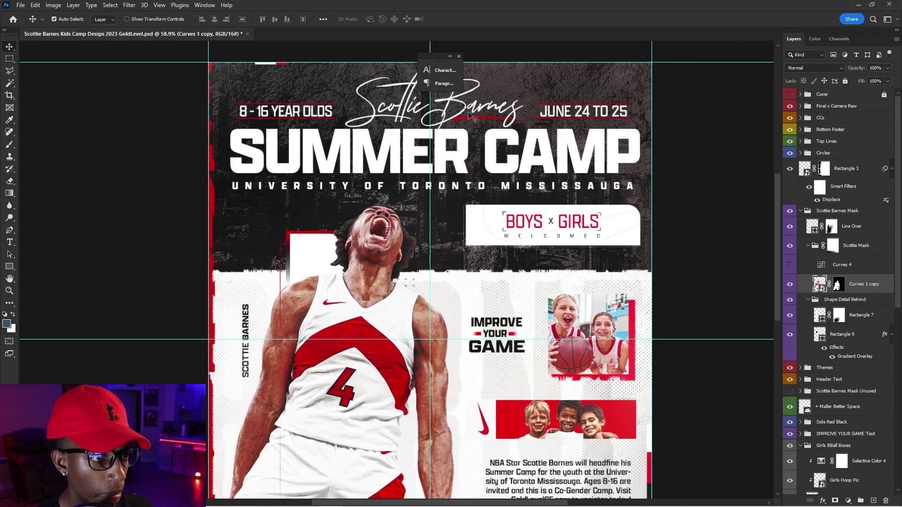
pyautogui.scroll(4, 328, 94)
pyautogui.scroll(2, 326, 88)
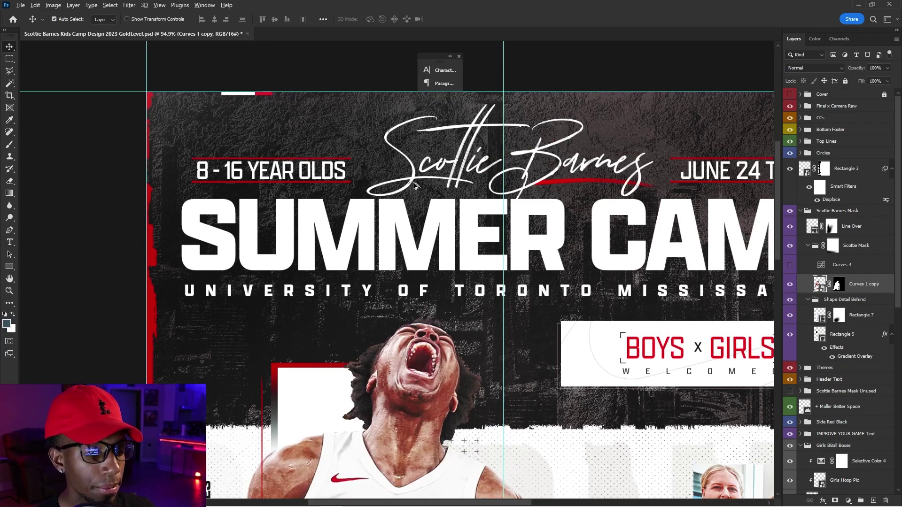
pyautogui.scroll(-3, 397, 210)
pyautogui.scroll(-5, 398, 212)
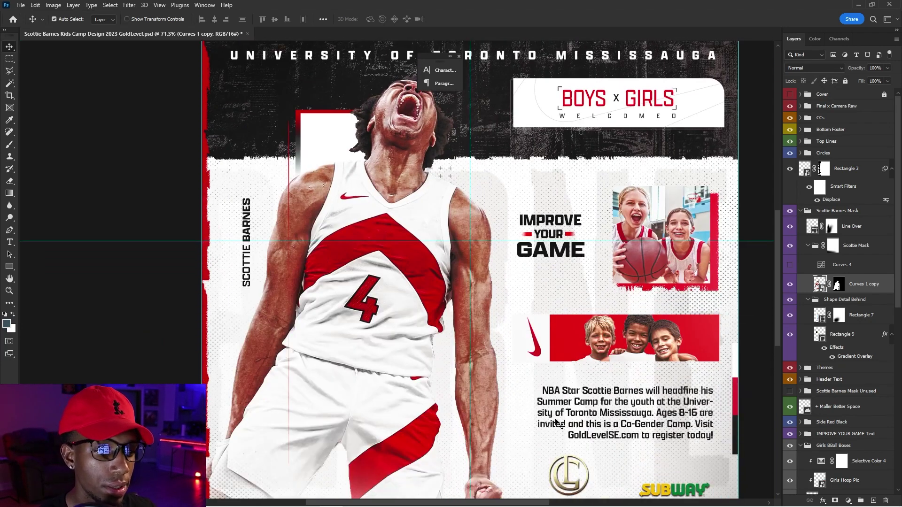
# - Select the camp description paragraph, open it for text editing, and return to the Move tool without editing it
pyautogui.click(596, 429)
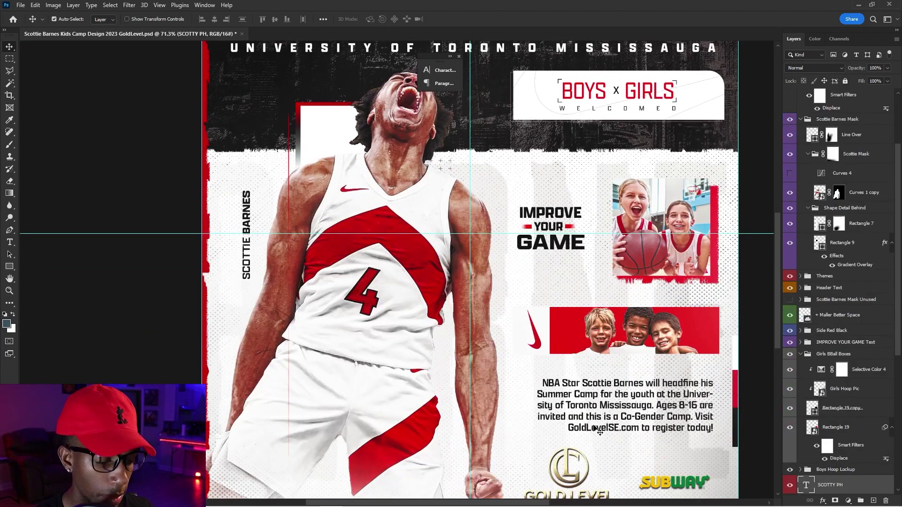
pyautogui.doubleClick(593, 416)
pyautogui.click(9, 47)
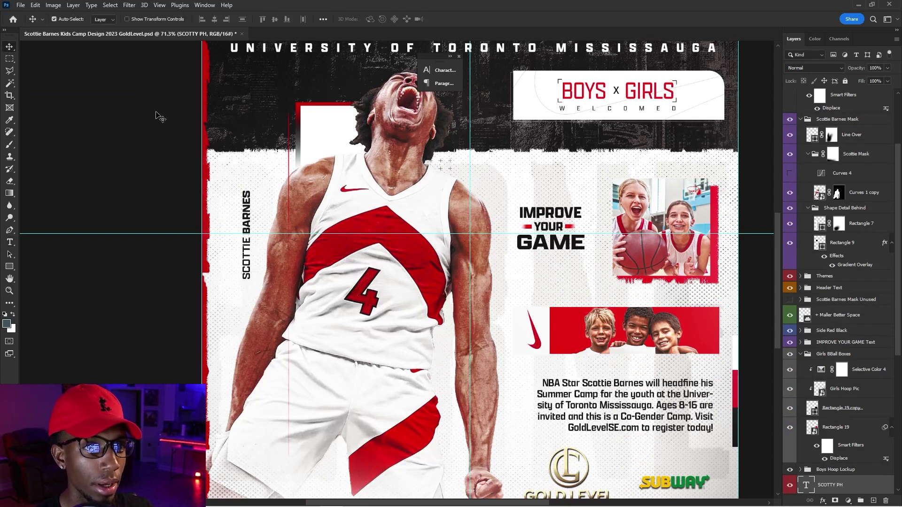
pyautogui.scroll(-3, 159, 118)
pyautogui.scroll(1, 148, 92)
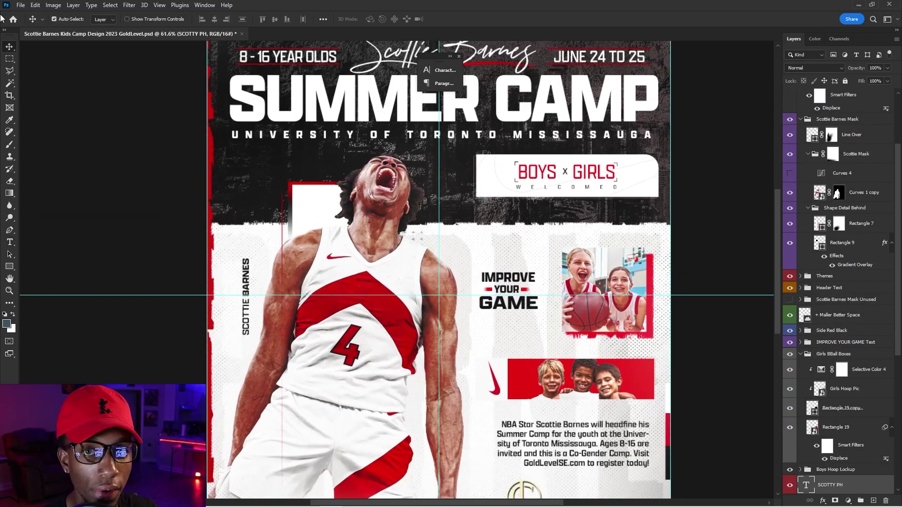
# - Open the handwritten name above SUMMER CAMP for text editing to check its font, and return to the Move tool
pyautogui.scroll(3, 283, 150)
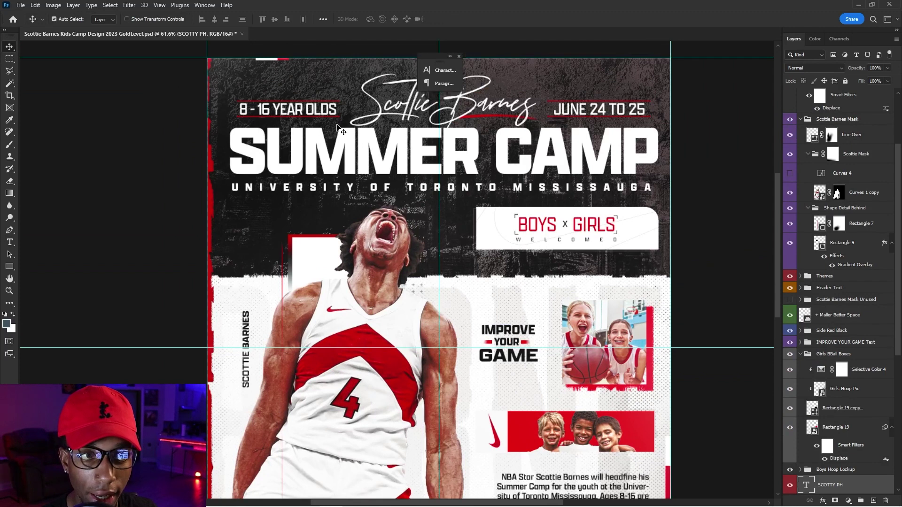
pyautogui.scroll(1, 408, 132)
pyautogui.scroll(4, 408, 132)
pyautogui.doubleClick(407, 132)
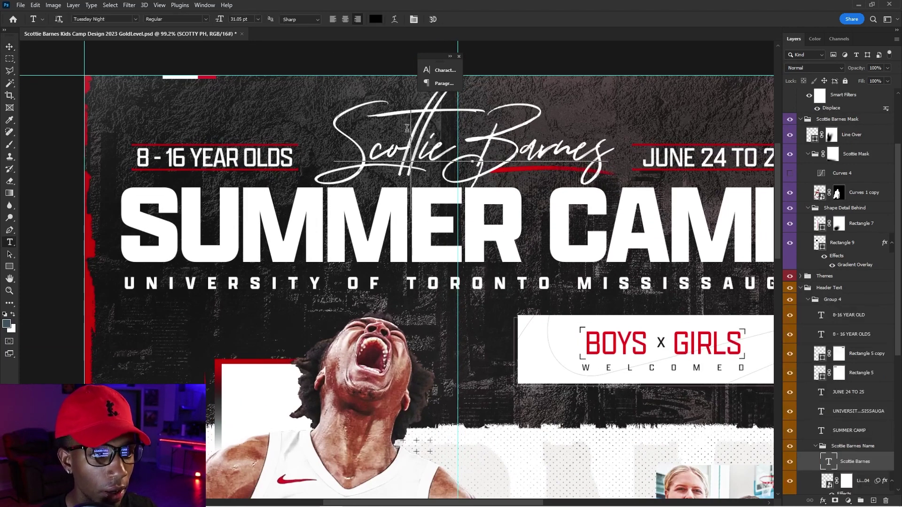
pyautogui.click(7, 46)
pyautogui.scroll(-2, 251, 193)
pyautogui.scroll(-1, 252, 192)
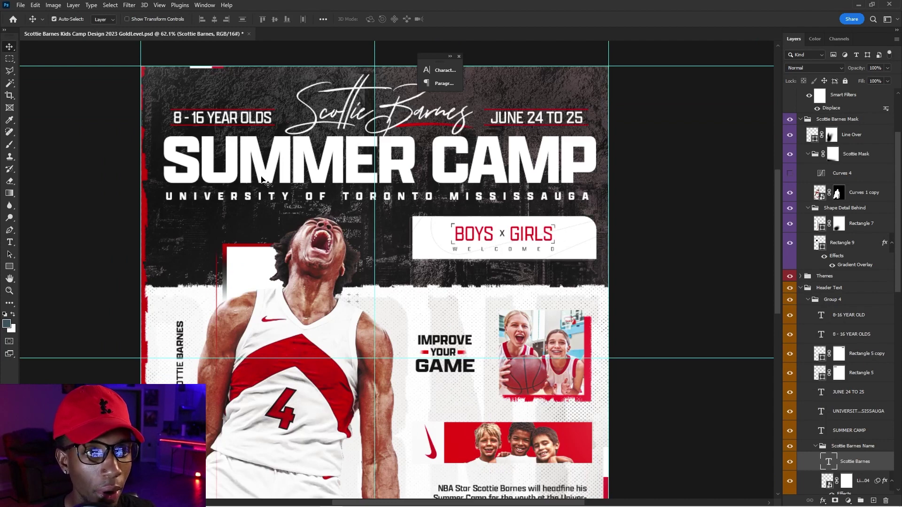
# - Inspect the handwritten name's lettering up close and activate the Type tool to show its font settings
pyautogui.scroll(5, 394, 97)
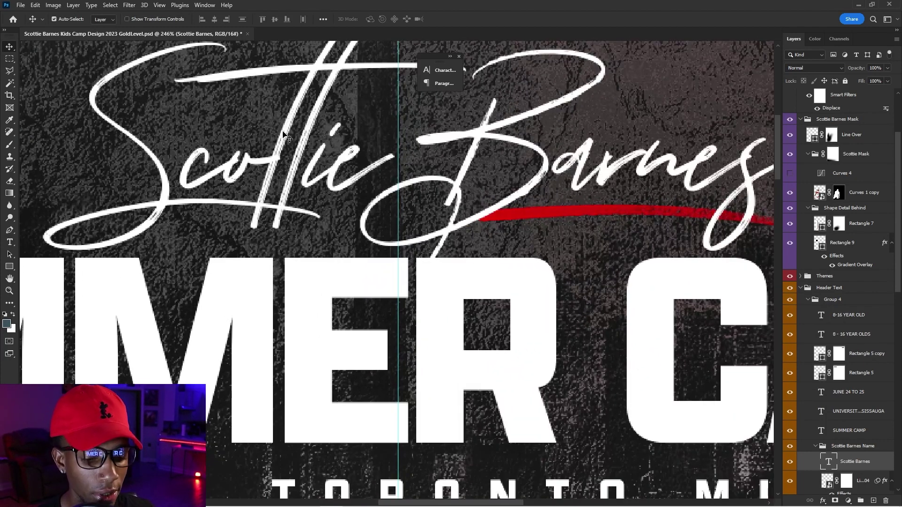
pyautogui.press('t')
pyautogui.scroll(-3, 284, 128)
pyautogui.scroll(-2, 309, 122)
pyautogui.scroll(1, 288, 142)
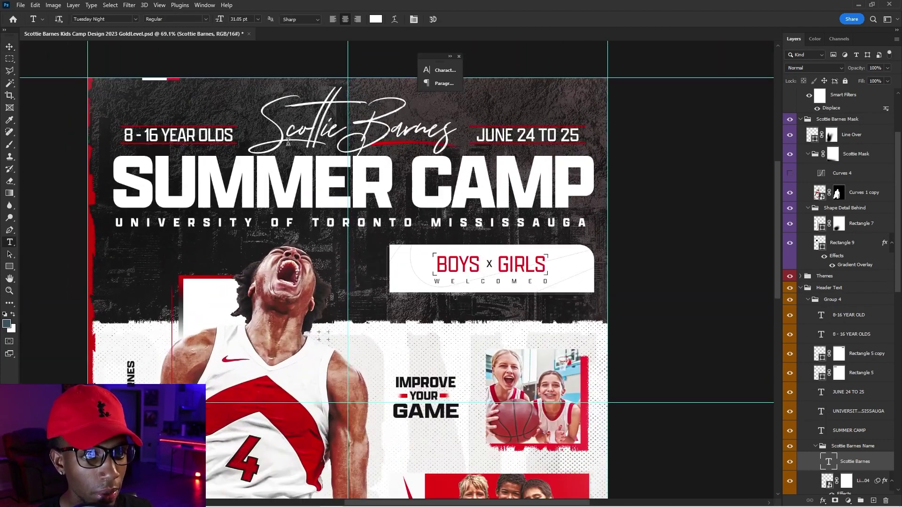
# - Highlight the whole handwritten name above SUMMER CAMP to check its font settings, and return to the Move tool without editing it
pyautogui.moveTo(275, 128); pyautogui.dragTo(443, 130)
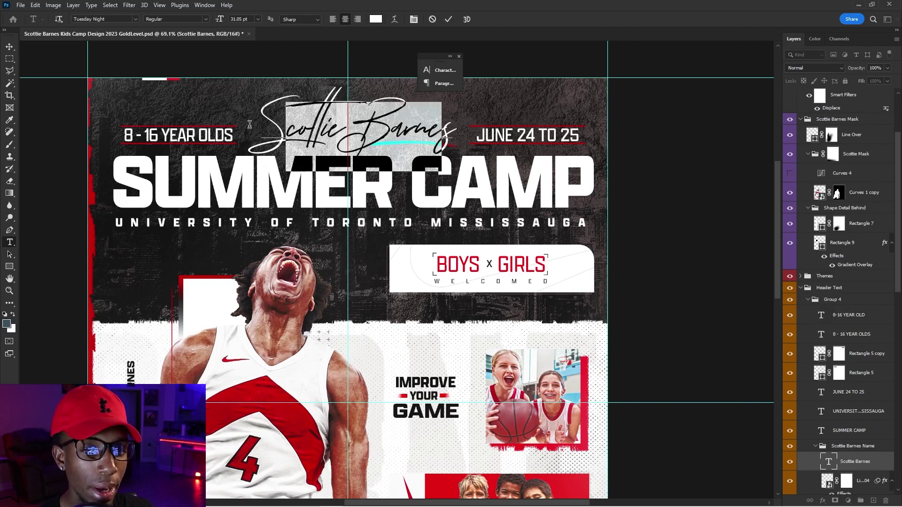
pyautogui.moveTo(257, 109); pyautogui.dragTo(530, 135)
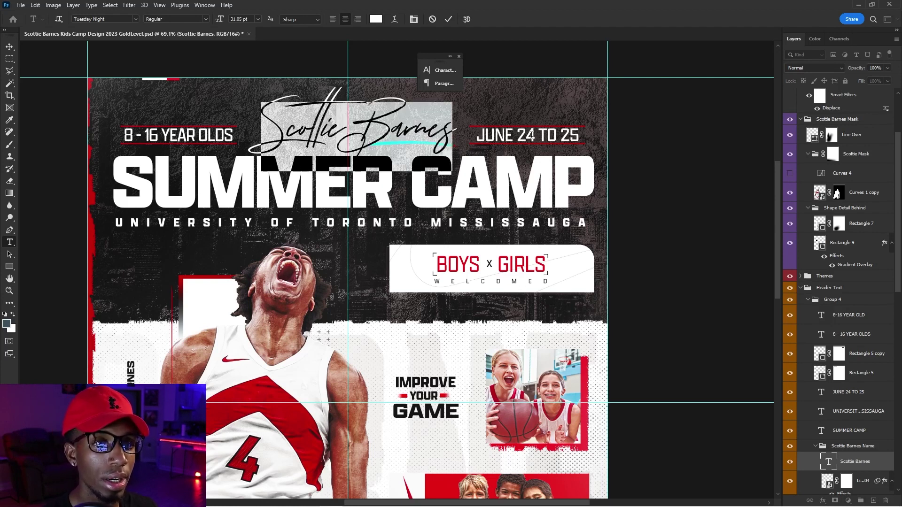
pyautogui.click(9, 46)
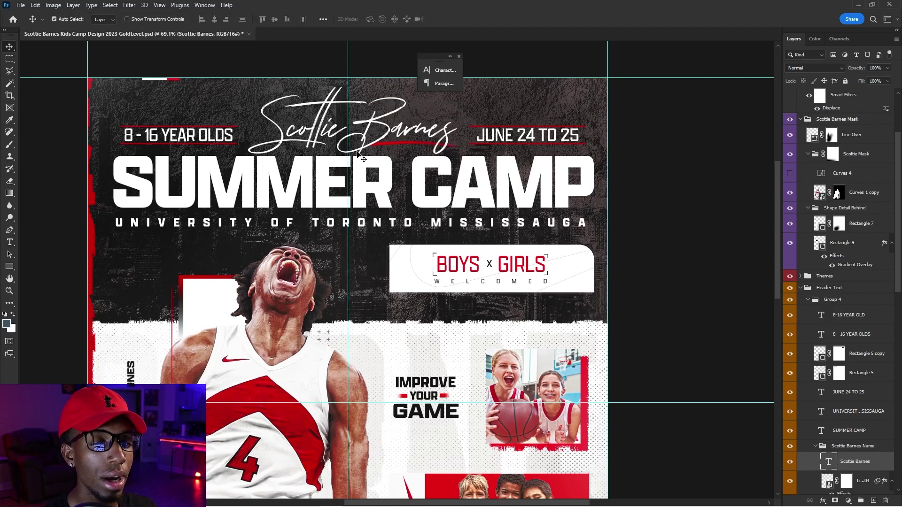
pyautogui.scroll(-3, 359, 157)
pyautogui.scroll(1, 338, 145)
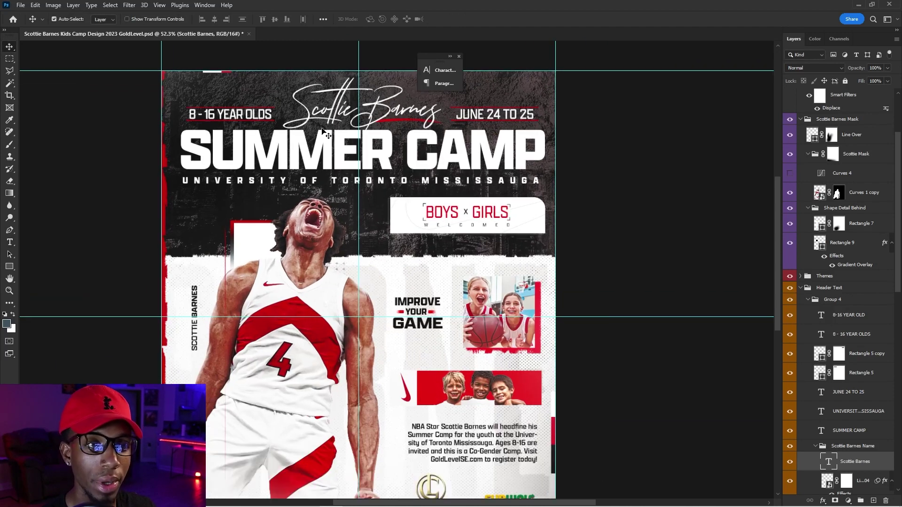
pyautogui.press('t')
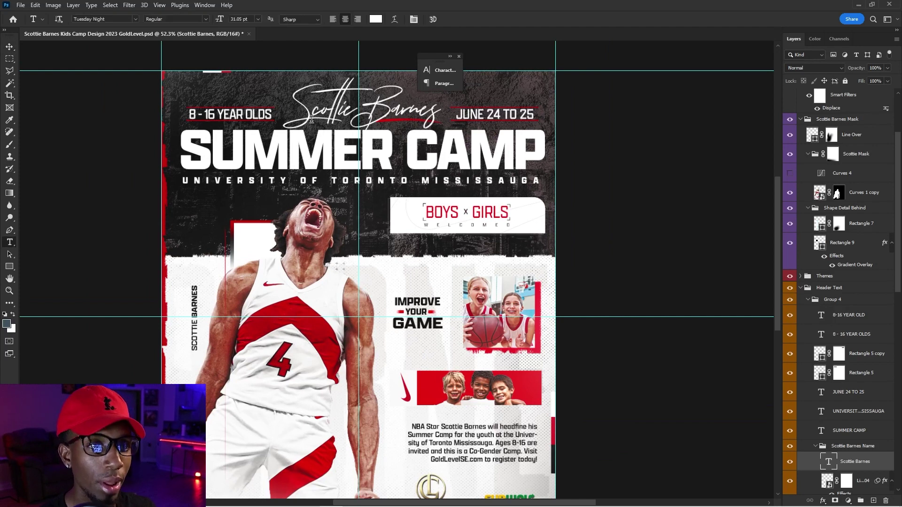
pyautogui.doubleClick(293, 94)
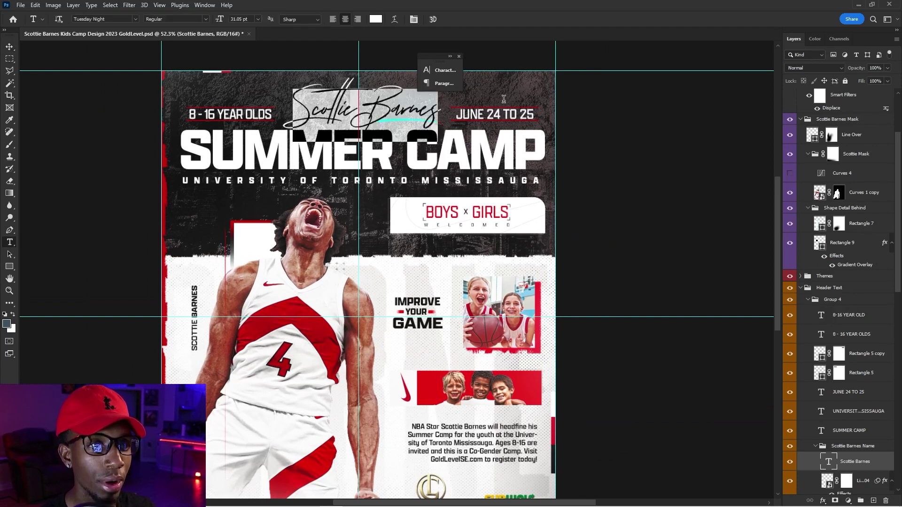
pyautogui.click(11, 47)
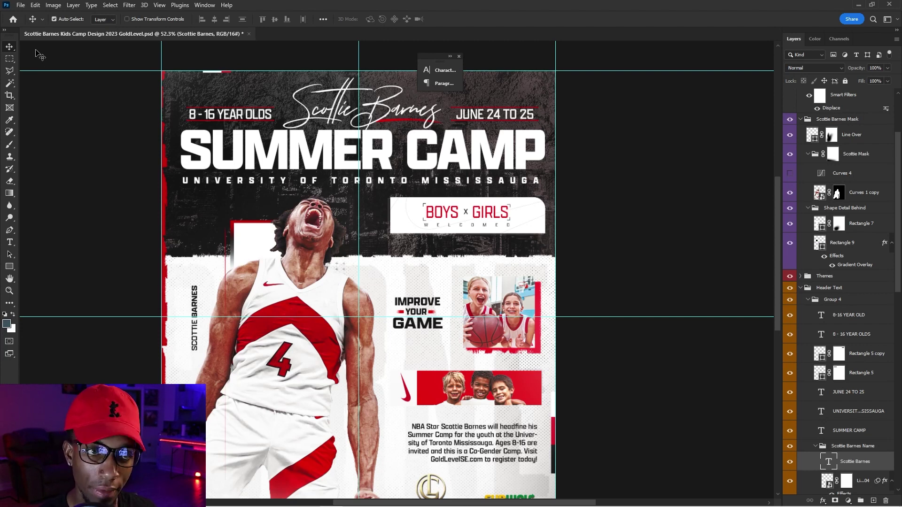
# - Inspect the red brush underline beneath the handwritten name, select its Line_004 layer and check its transform bounds without changing it
pyautogui.scroll(10, 413, 101)
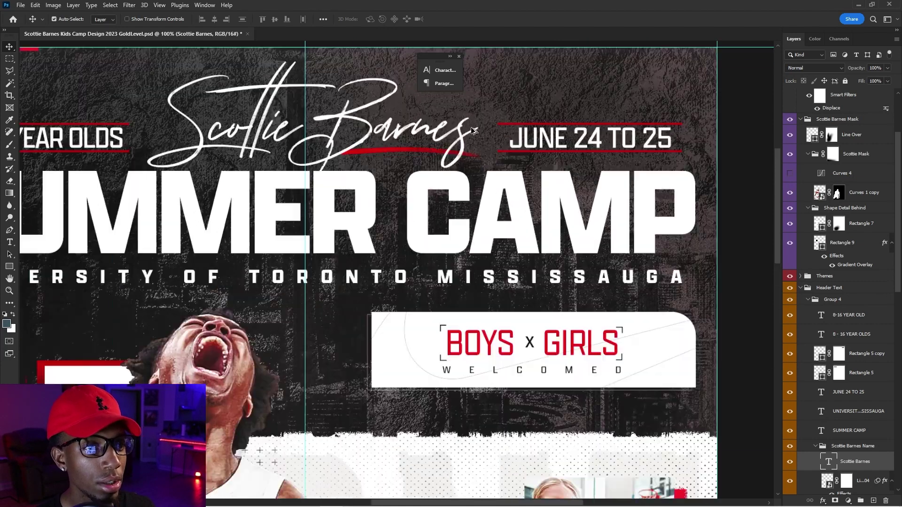
pyautogui.scroll(-4, 345, 165)
pyautogui.scroll(3, 342, 165)
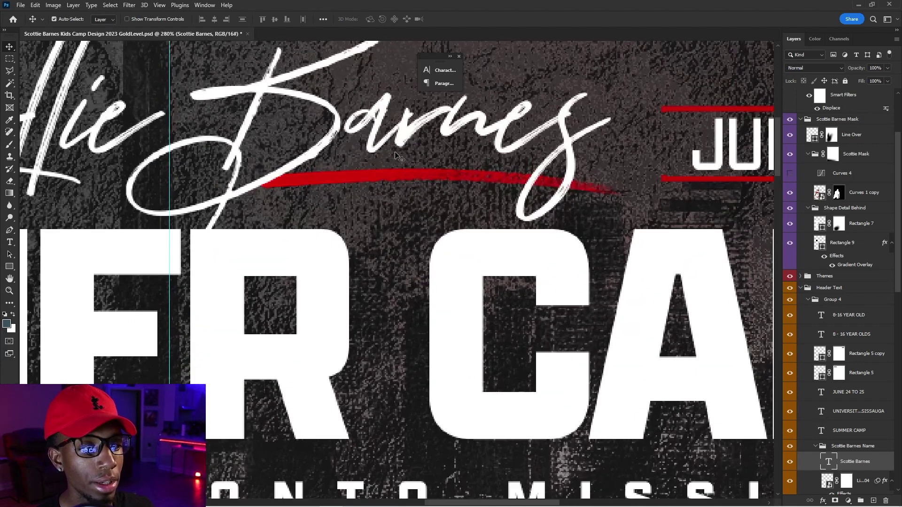
pyautogui.scroll(-5, 500, 267)
pyautogui.click(854, 479)
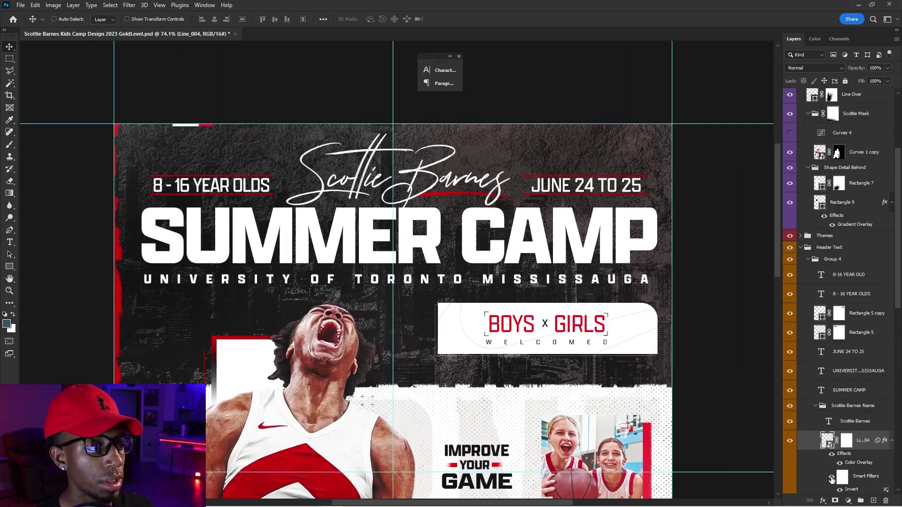
pyautogui.hotkey('ctrl', 't')
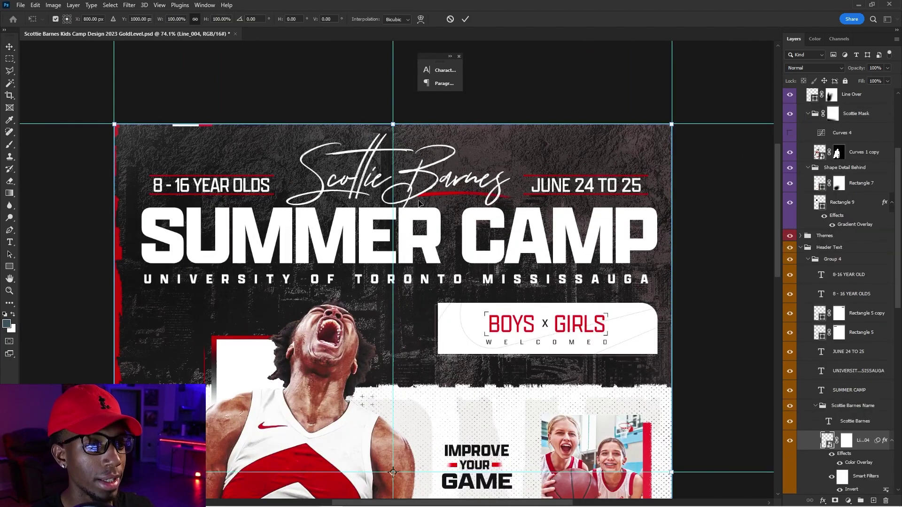
pyautogui.scroll(3, 472, 193)
pyautogui.press('Escape')
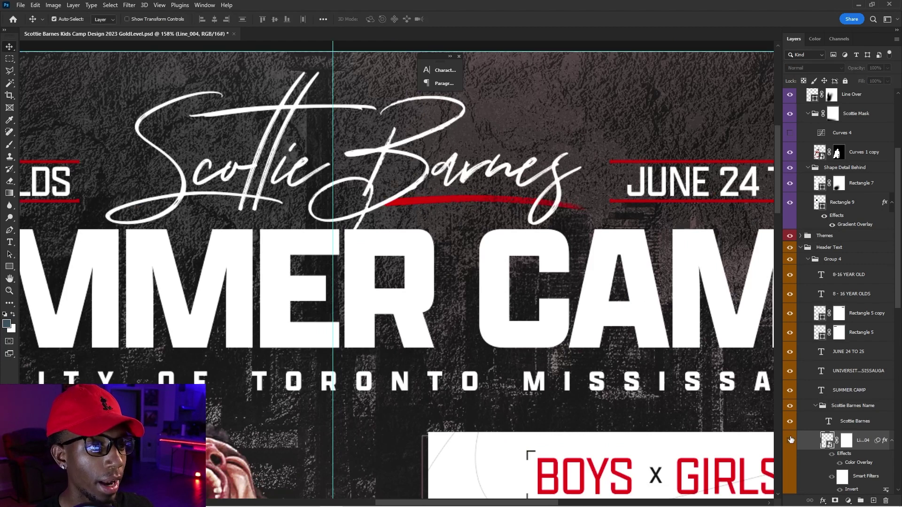
# - Review the full poster from header to footer, and look closely at the header block
pyautogui.scroll(-3, 515, 199)
pyautogui.scroll(-8, 514, 198)
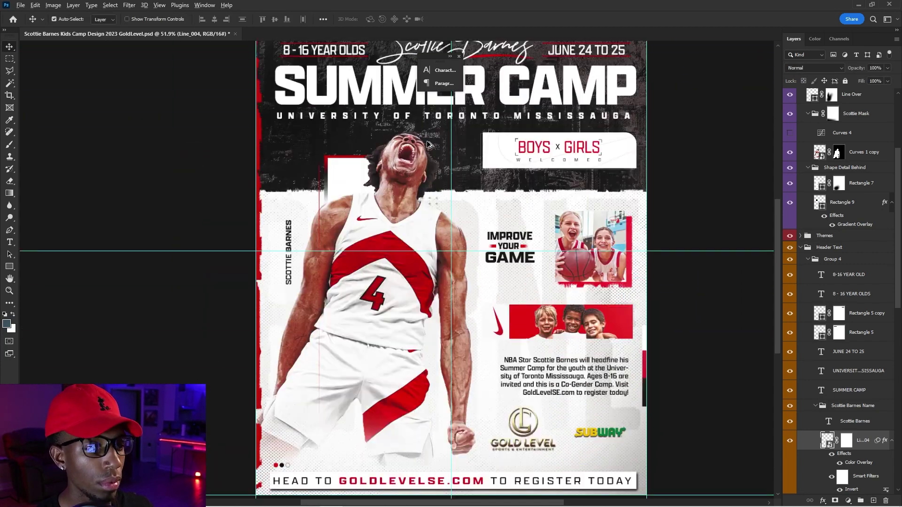
pyautogui.scroll(2, 435, 150)
pyautogui.scroll(1, 369, 166)
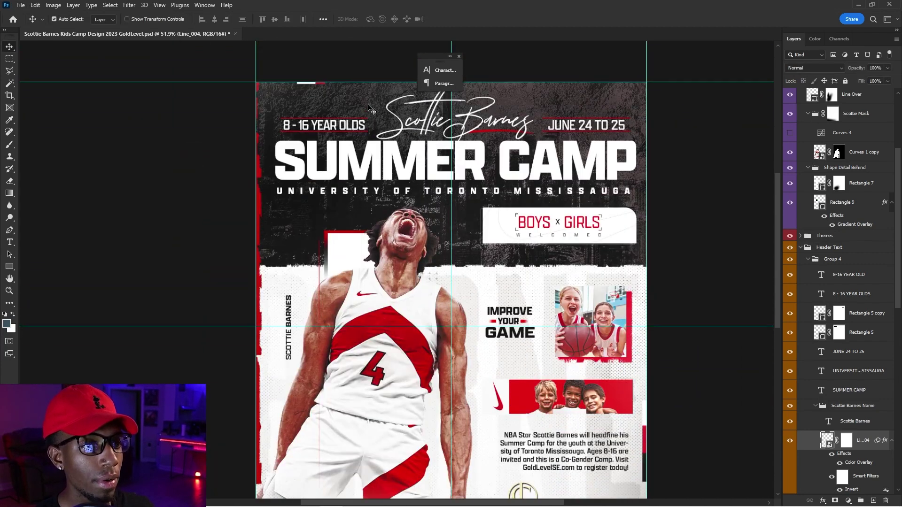
pyautogui.scroll(1, 442, 136)
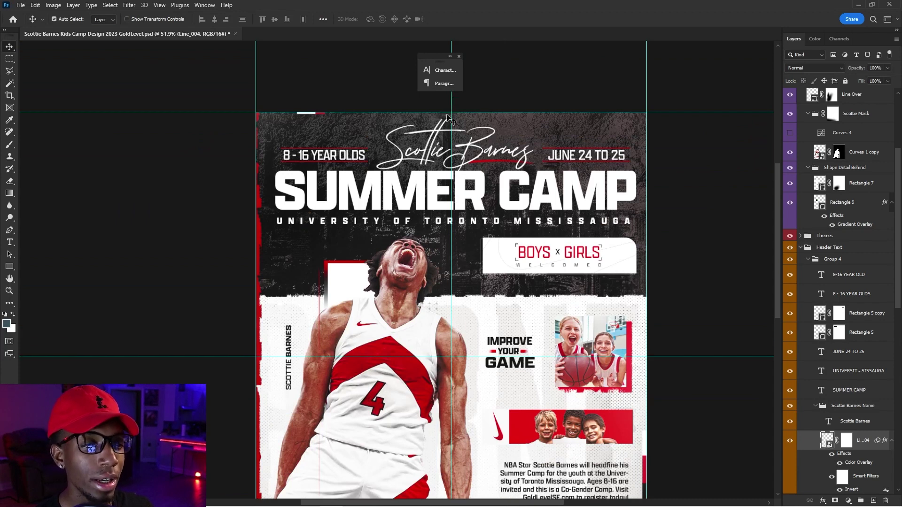
pyautogui.scroll(5, 395, 165)
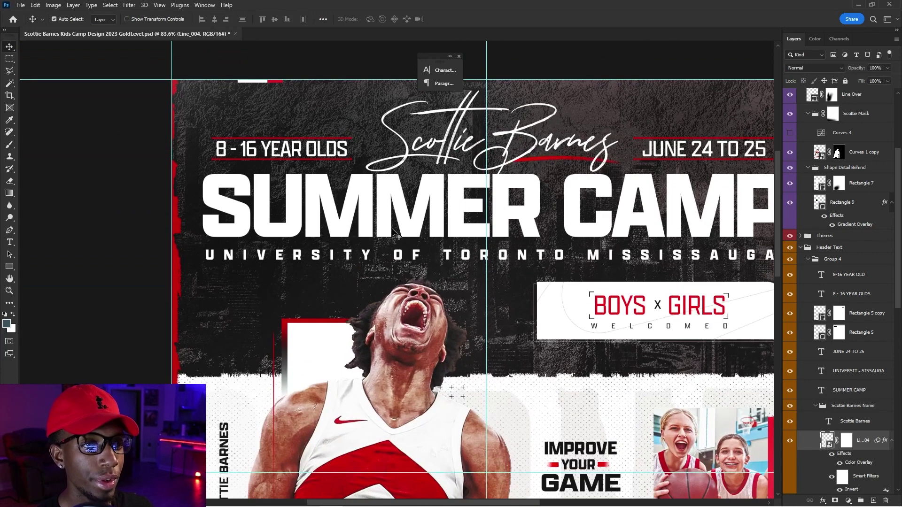
pyautogui.scroll(3, 357, 216)
# - Select the SUMMER CAMP title and highlight all of its text with the Type tool to check its font and weight
pyautogui.click(355, 192)
pyautogui.scroll(-2, 354, 185)
pyautogui.scroll(-1, 354, 188)
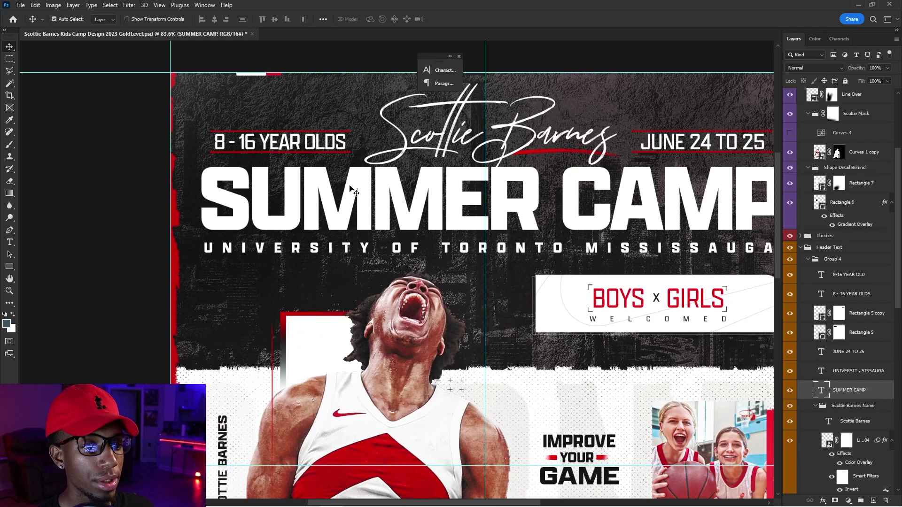
pyautogui.scroll(-1, 347, 192)
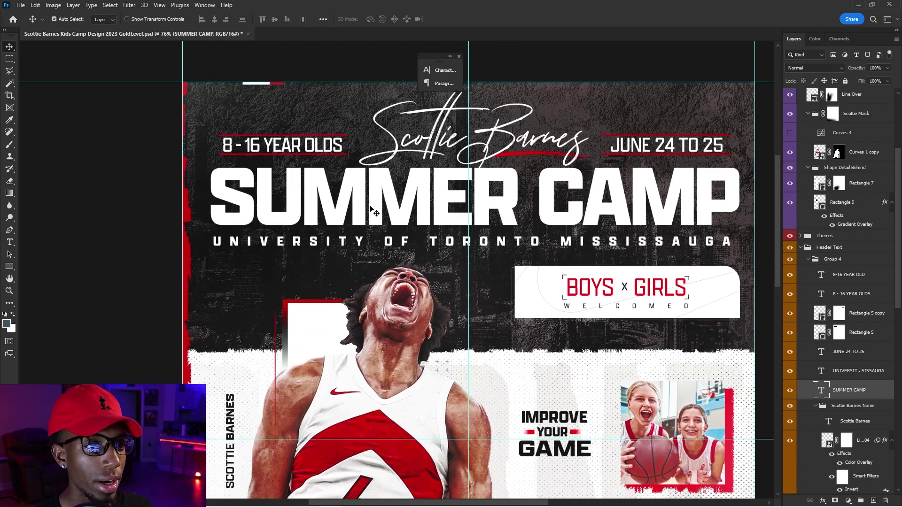
pyautogui.press('t')
pyautogui.moveTo(234, 185); pyautogui.dragTo(736, 188)
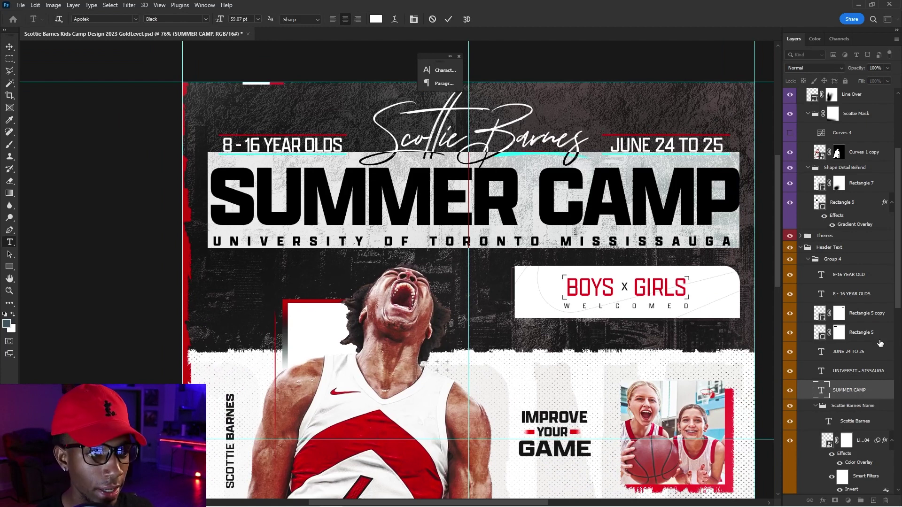
pyautogui.click(848, 396)
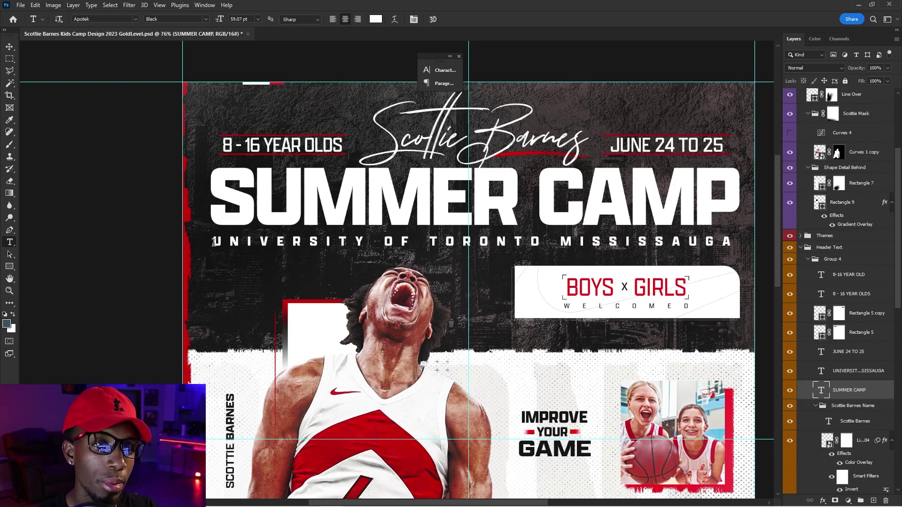
# - Select the UNIVERSITY OF TORONTO MISSISSAUGA line under the title and highlight all of its text
pyautogui.moveTo(216, 241); pyautogui.dragTo(505, 246)
pyautogui.click(831, 395)
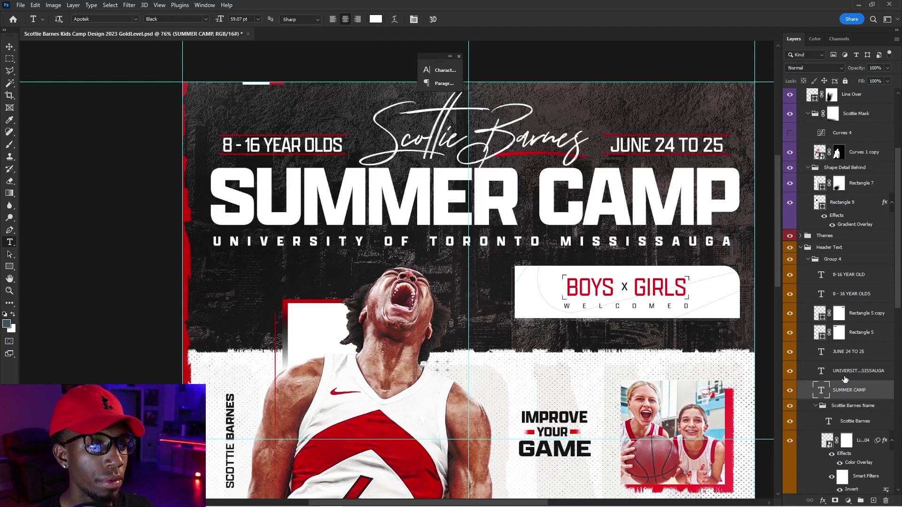
pyautogui.click(845, 378)
pyautogui.doubleClick(820, 371)
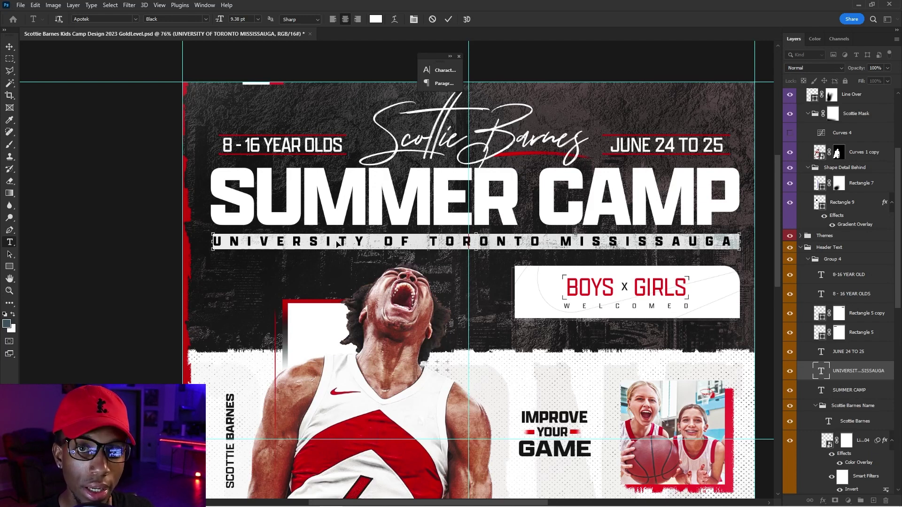
# - Open the Character settings for the university line and try tracking values of 670 and 630
pyautogui.click(437, 71)
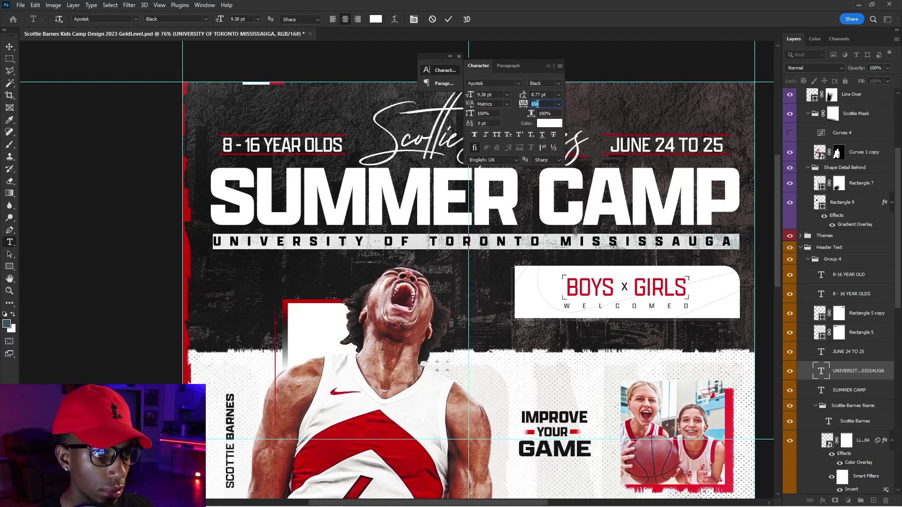
pyautogui.moveTo(523, 104); pyautogui.dragTo(543, 85)
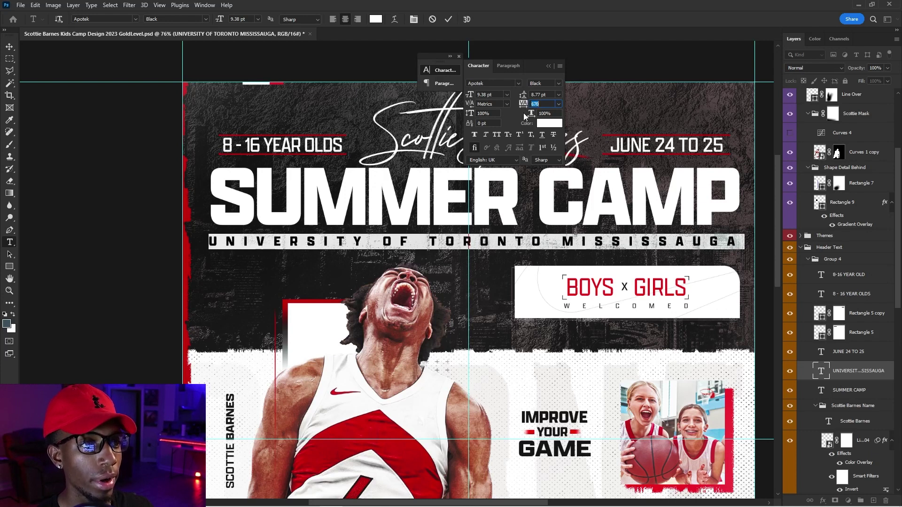
pyautogui.moveTo(523, 104); pyautogui.dragTo(521, 104)
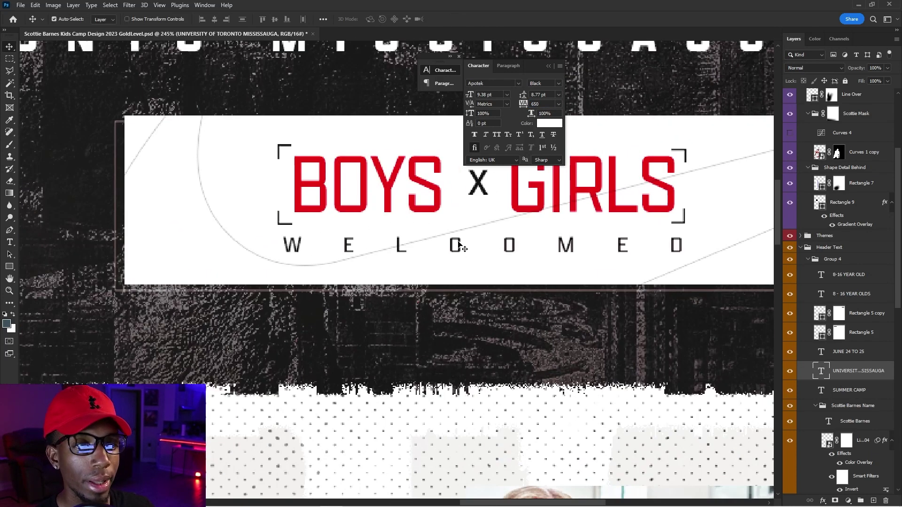
# - Select the faint Nike outline in the BOYS x GIRLS WELCOMED box and inspect the box and header lettering up close
pyautogui.click(456, 244)
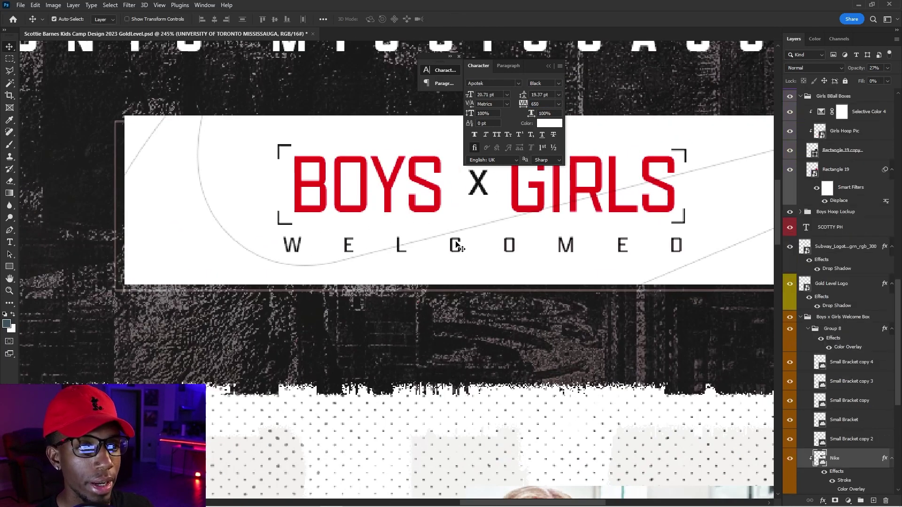
pyautogui.scroll(-4, 446, 185)
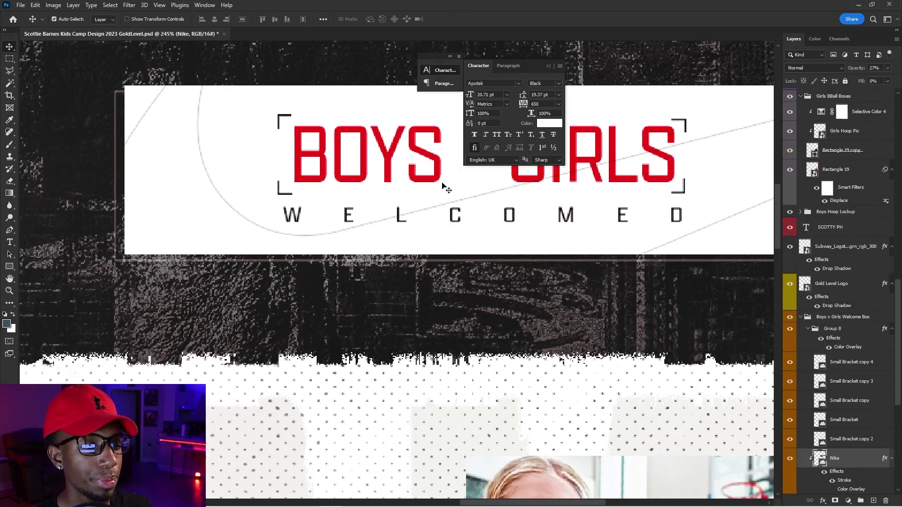
pyautogui.scroll(-3, 99, 225)
pyautogui.scroll(5, 184, 203)
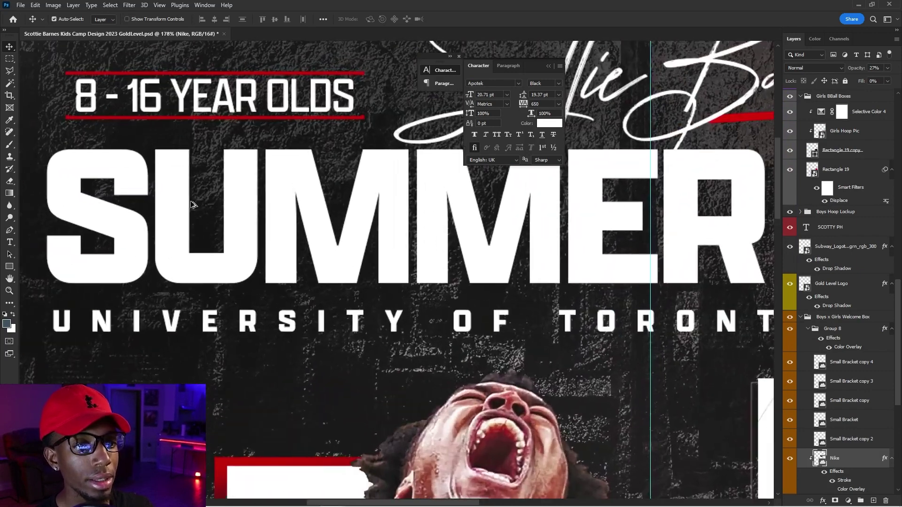
pyautogui.scroll(-5, 190, 204)
pyautogui.scroll(2, 295, 212)
# - Open the SUMMER CAMP title for text editing, highlight it to check its character settings, and return to the Move tool
pyautogui.click(297, 214)
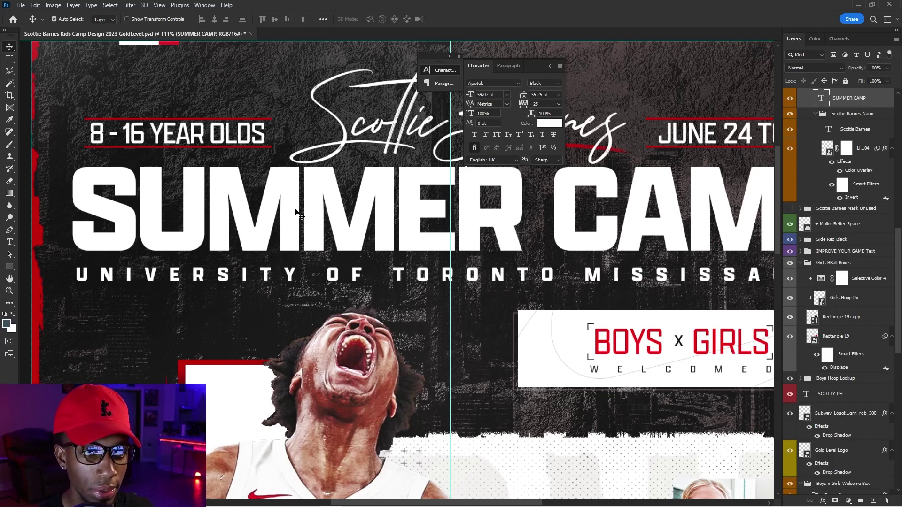
pyautogui.doubleClick(296, 213)
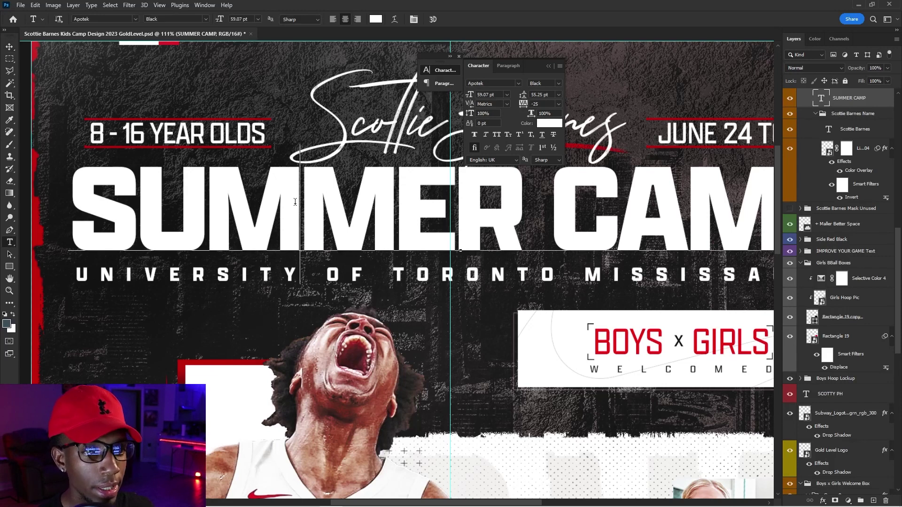
pyautogui.hotkey('ctrl', 'a')
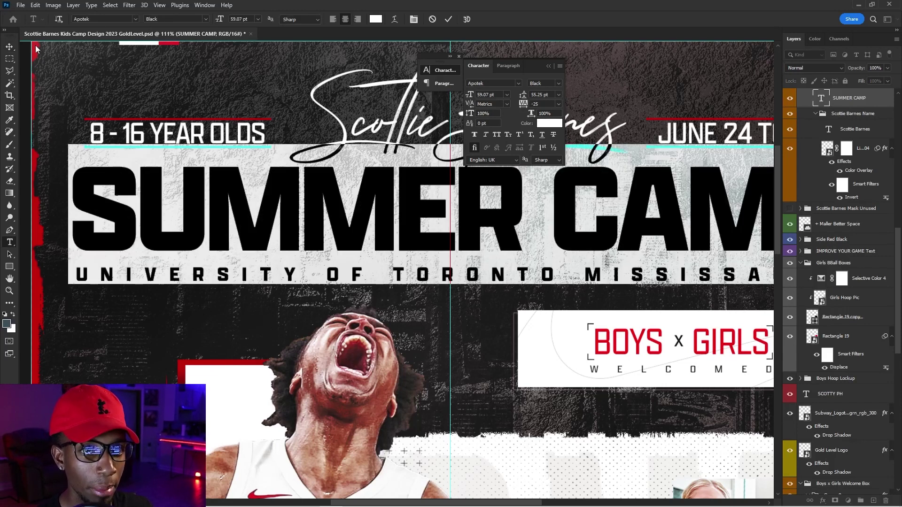
pyautogui.click(10, 47)
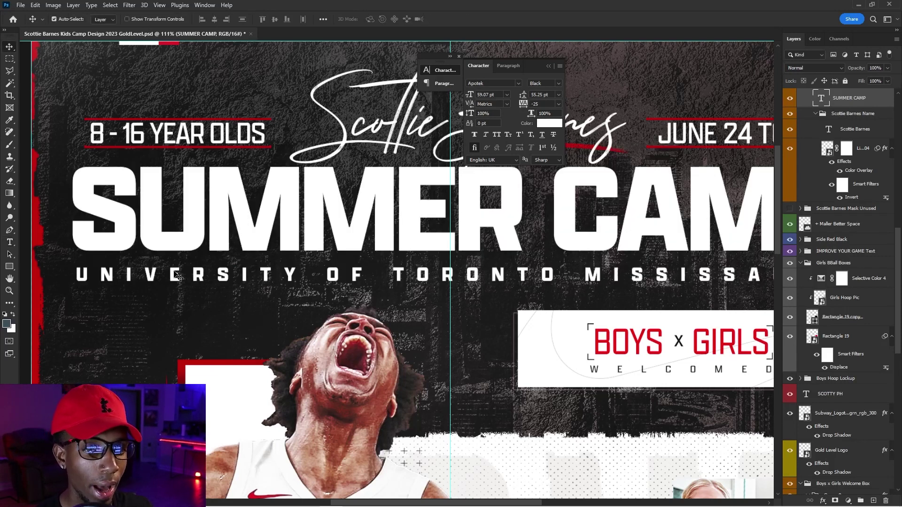
# - Examine the 8 - 16 YEAR OLDS and JUNE 24 TO 25 lines with their red rules on either side of the handwritten name
pyautogui.scroll(3, 175, 263)
pyautogui.scroll(8, 163, 184)
pyautogui.scroll(-9, 164, 199)
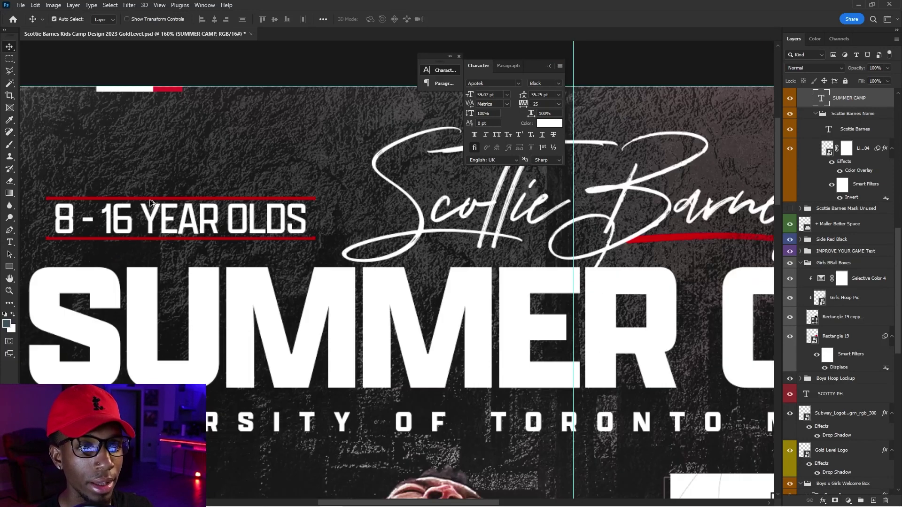
pyautogui.scroll(2, 612, 210)
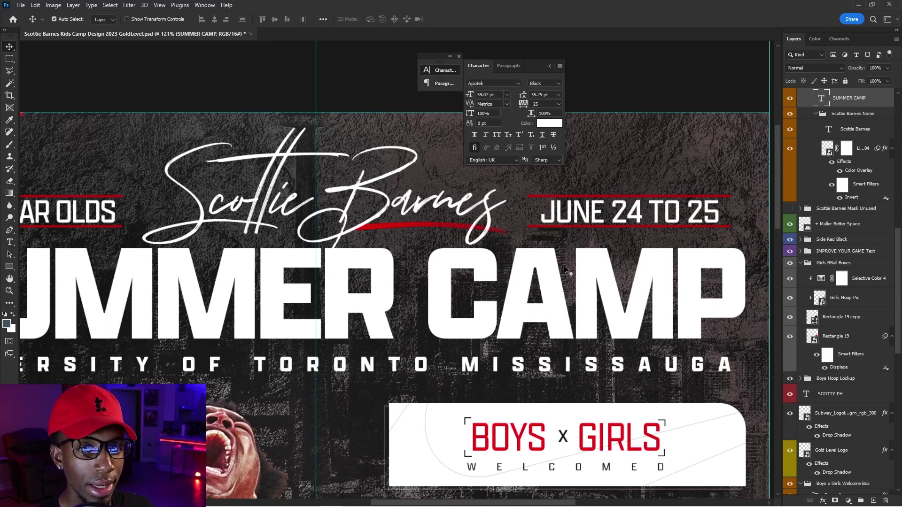
pyautogui.scroll(-3, 470, 235)
pyautogui.scroll(5, 202, 223)
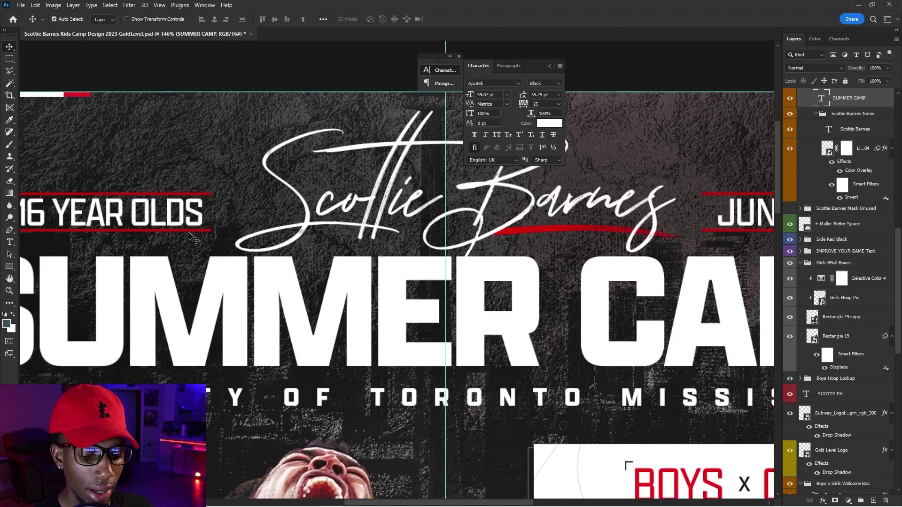
# - Open the 8 - 16 YEAR OLDS line for text editing to check its character settings, and return to the Move tool
pyautogui.press('t')
pyautogui.click(132, 205)
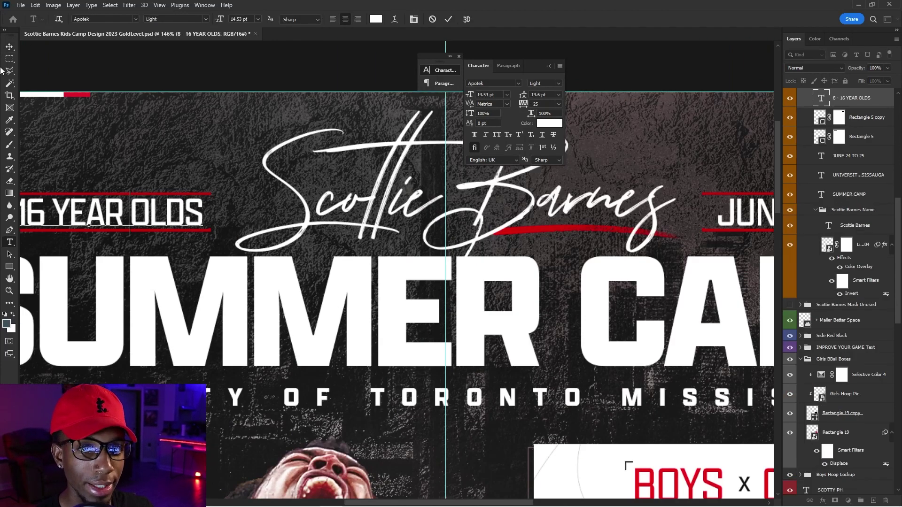
pyautogui.click(9, 46)
pyautogui.hotkey('ctrl', '0')
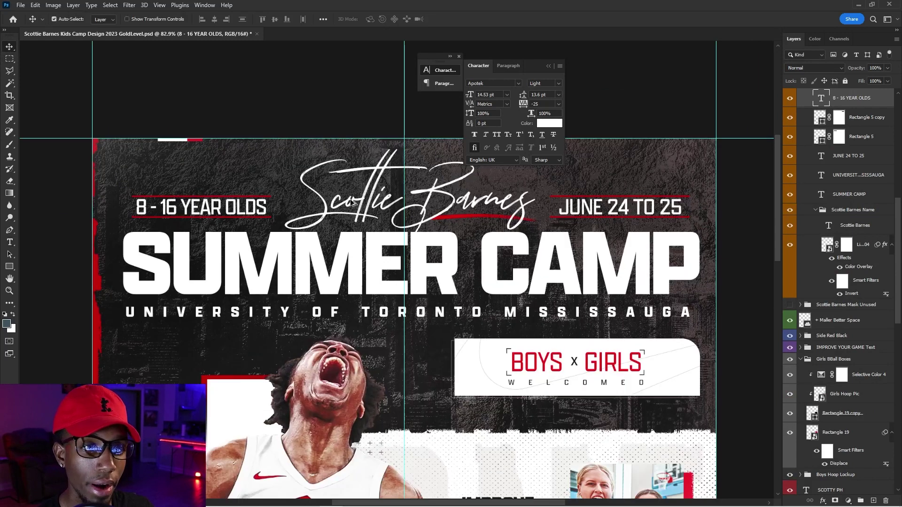
# - Look over the whole poster from the header down to the sponsor logos, and inspect the player's torso up close
pyautogui.scroll(-2, 350, 205)
pyautogui.scroll(-4, 340, 221)
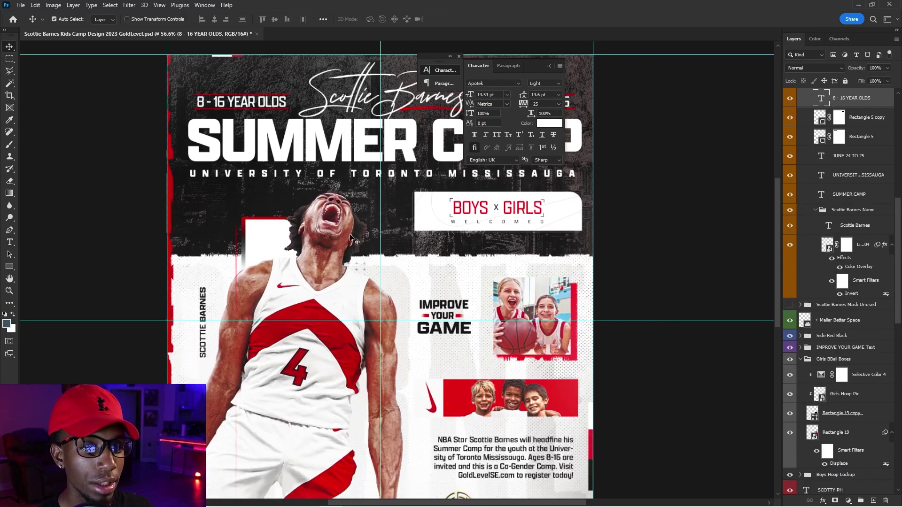
pyautogui.scroll(3, 450, 340)
pyautogui.scroll(-2, 442, 329)
pyautogui.scroll(-5, 436, 327)
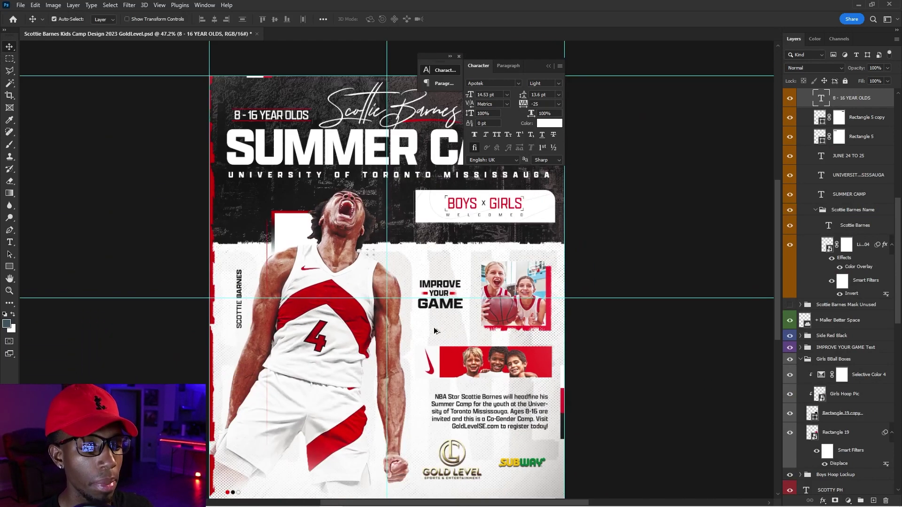
pyautogui.scroll(-1, 426, 358)
pyautogui.scroll(3, 481, 383)
pyautogui.scroll(-1, 480, 381)
pyautogui.scroll(5, 155, 242)
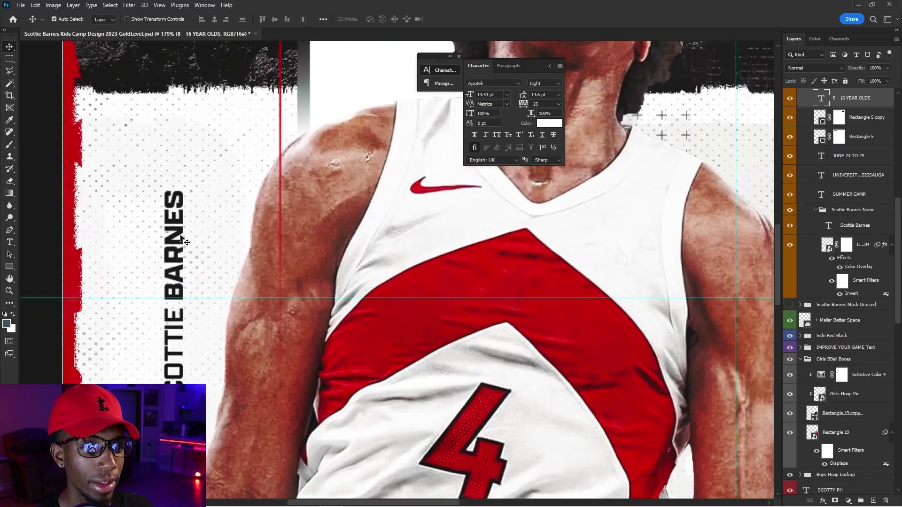
# - Select the vertical SCOTTIE BARNES text beside the player and rotate the canvas view 90° so the text reads horizontally
pyautogui.click(180, 238)
pyautogui.press('r')
pyautogui.moveTo(205, 159); pyautogui.dragTo(434, 178)
pyautogui.scroll(1, 363, 164)
pyautogui.scroll(2, 363, 163)
pyautogui.press('v')
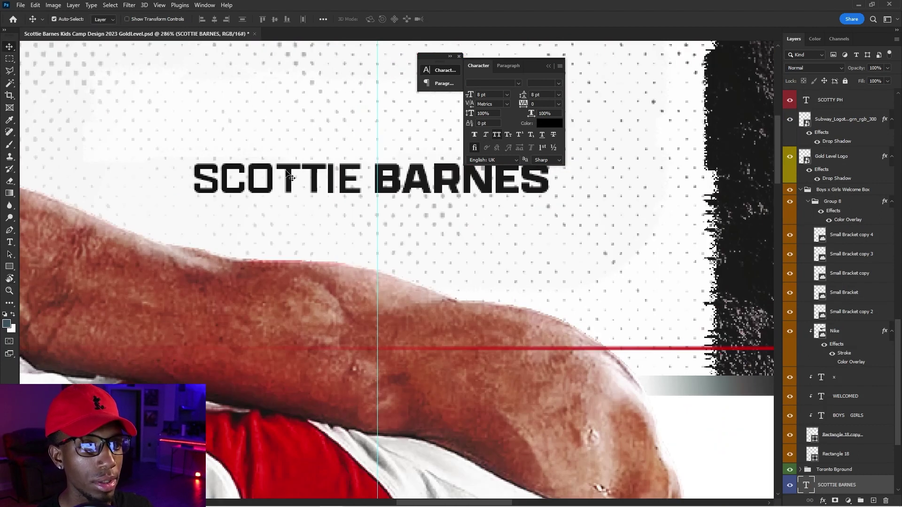
pyautogui.scroll(3, 288, 174)
pyautogui.scroll(-3, 289, 174)
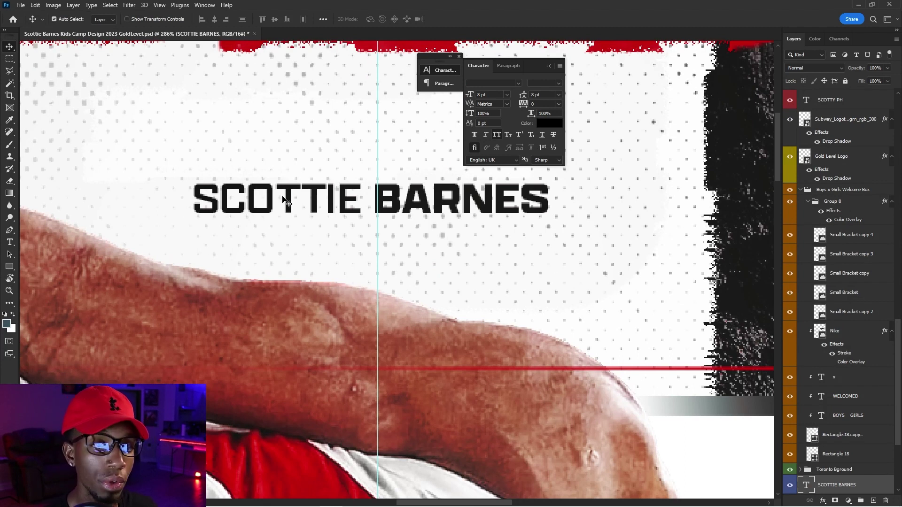
# - Highlight SCOTTIE and BARNES separately to compare their font weights, and return to the Move tool
pyautogui.press('t')
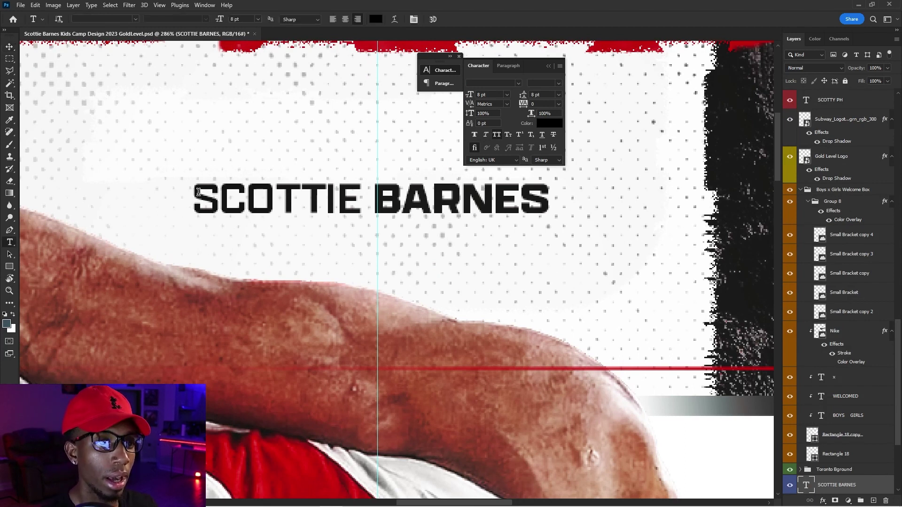
pyautogui.moveTo(198, 192); pyautogui.dragTo(361, 195)
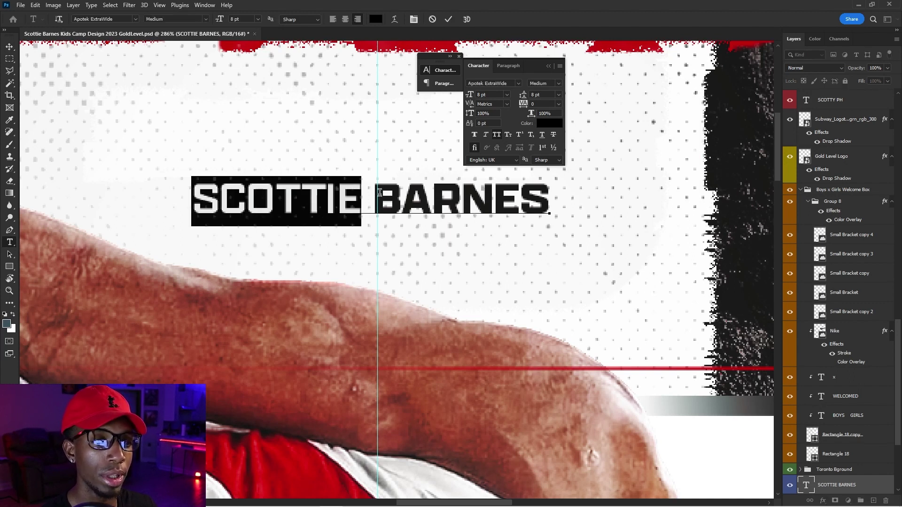
pyautogui.moveTo(374, 192); pyautogui.dragTo(554, 194)
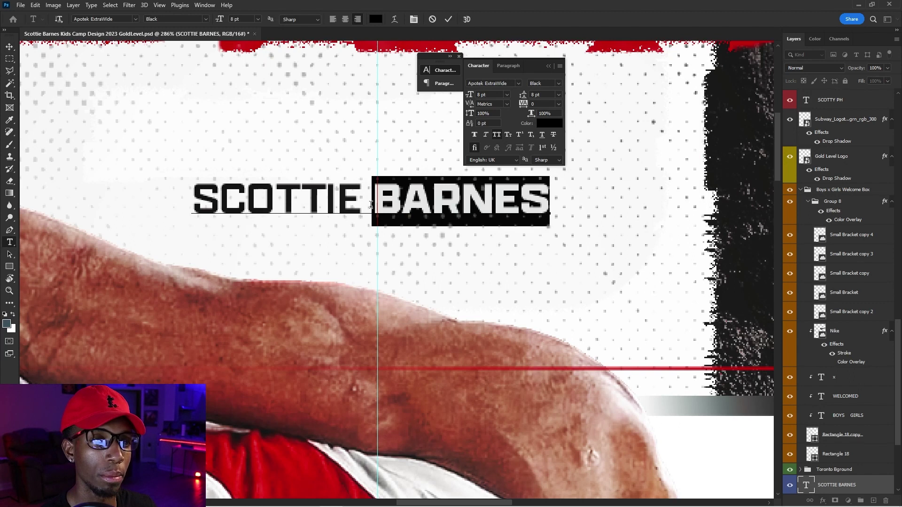
pyautogui.moveTo(364, 187); pyautogui.dragTo(188, 191)
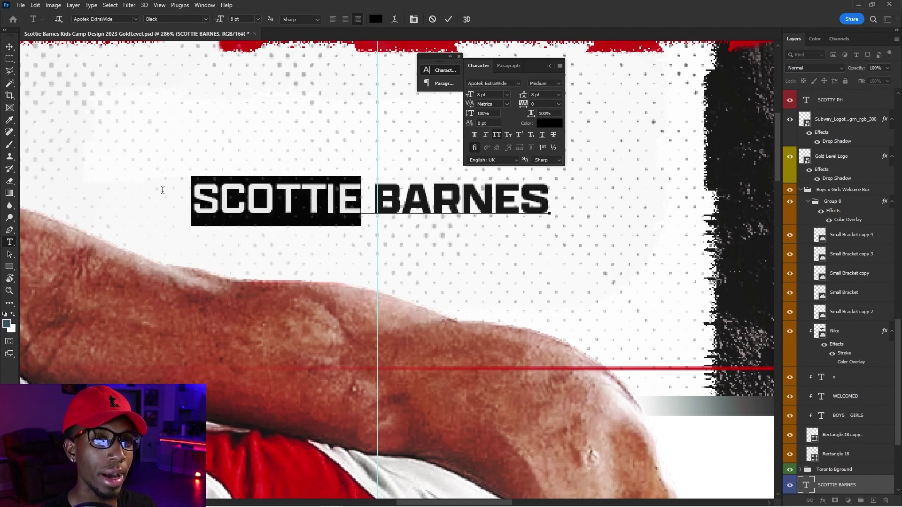
pyautogui.moveTo(379, 187); pyautogui.dragTo(638, 194)
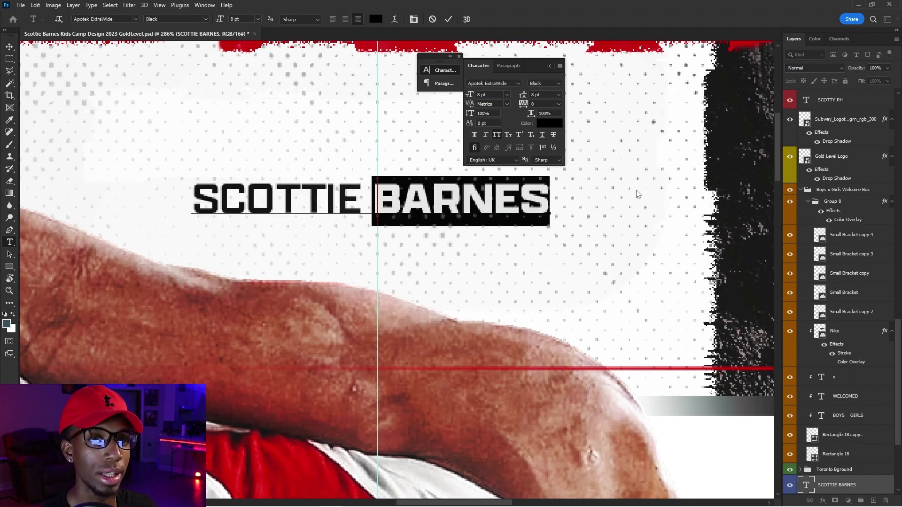
pyautogui.click(8, 46)
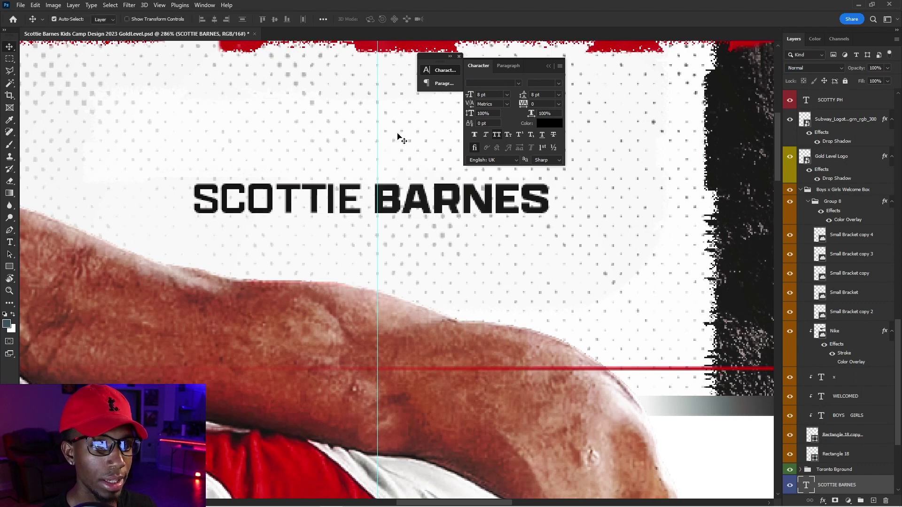
# - Rotate the canvas view back so the poster stands upright, and return to the Move tool
pyautogui.press('r')
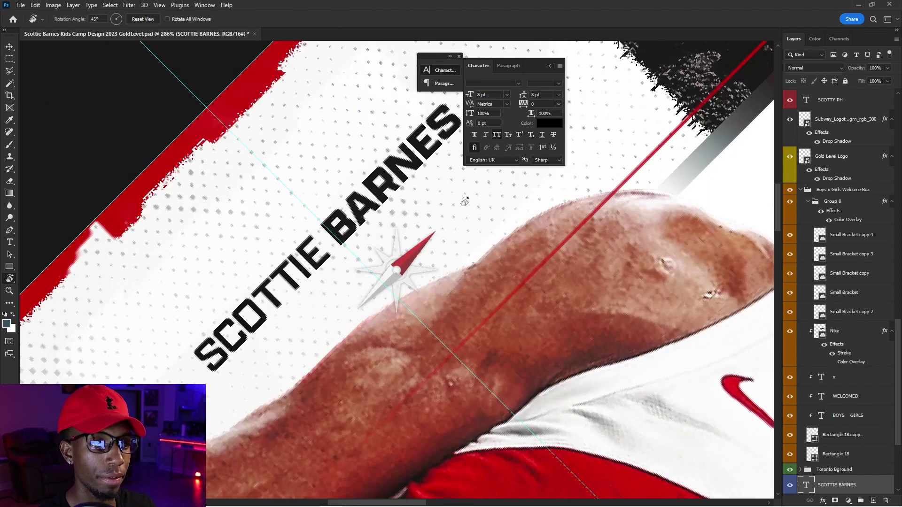
pyautogui.moveTo(592, 258); pyautogui.dragTo(398, 190)
pyautogui.scroll(-8, 272, 220)
pyautogui.press('v')
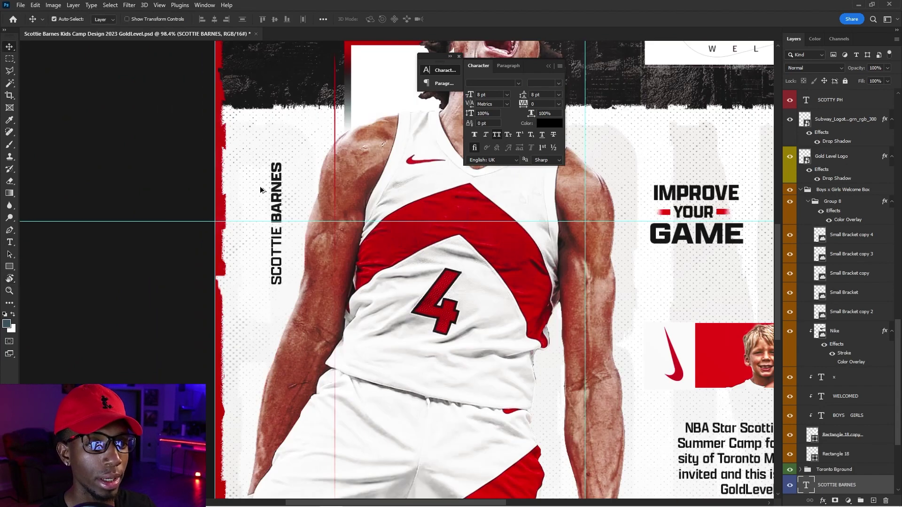
# - Examine the description text, sponsor logos and registration banner, and the player and photo boxes above them
pyautogui.scroll(-3, 316, 199)
pyautogui.scroll(6, 417, 328)
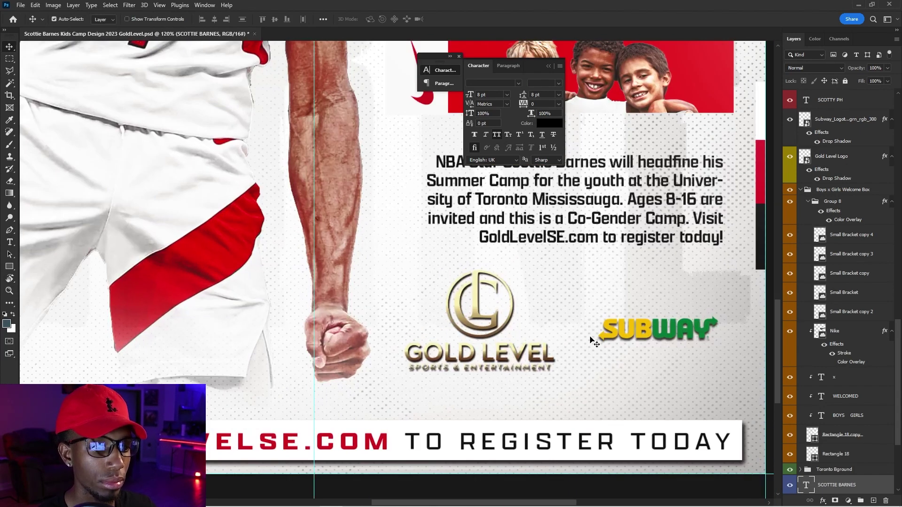
pyautogui.scroll(-5, 468, 335)
pyautogui.scroll(3, 465, 311)
pyautogui.scroll(2, 468, 313)
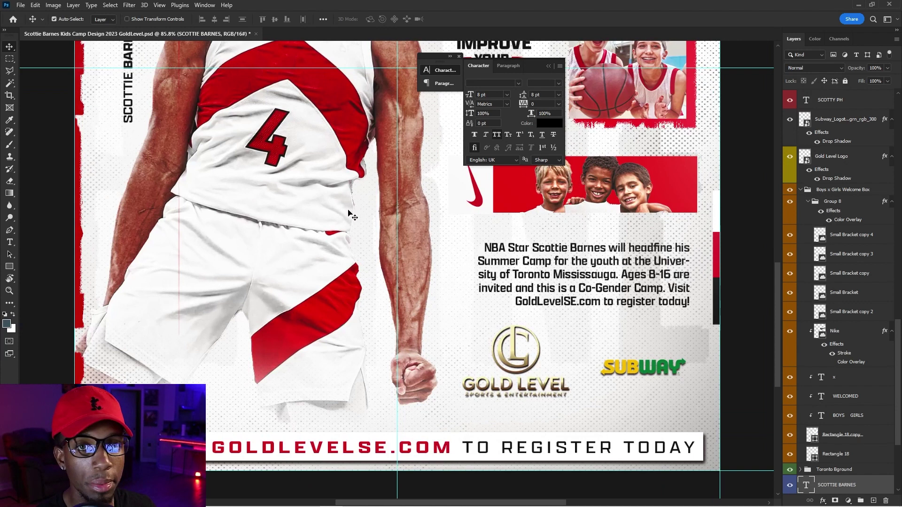
pyautogui.scroll(-5, 346, 222)
pyautogui.scroll(2, 338, 212)
pyautogui.scroll(5, 274, 150)
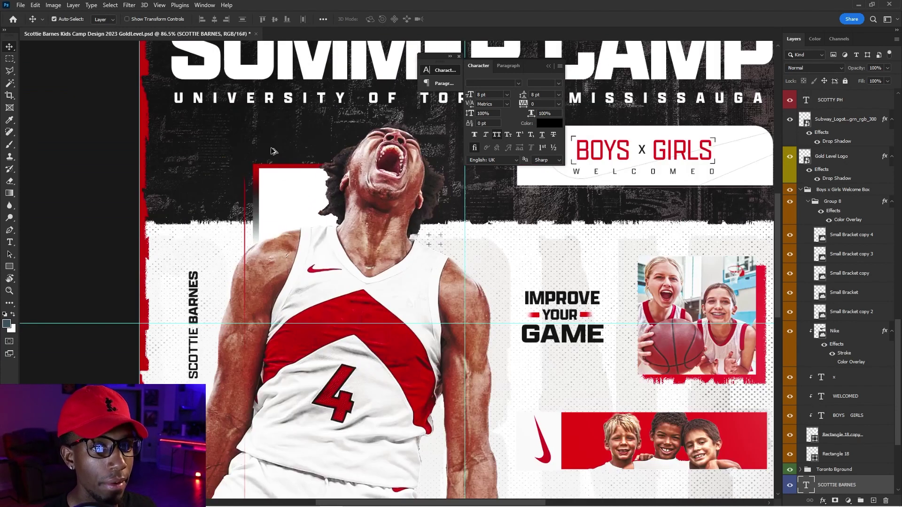
# - Select the ragged red strip along the poster's left edge and view the files in the Displacements folder
pyautogui.click(143, 224)
pyautogui.scroll(-3, 177, 207)
pyautogui.scroll(2, 194, 191)
pyautogui.scroll(1, 799, 139)
pyautogui.scroll(2, 351, 260)
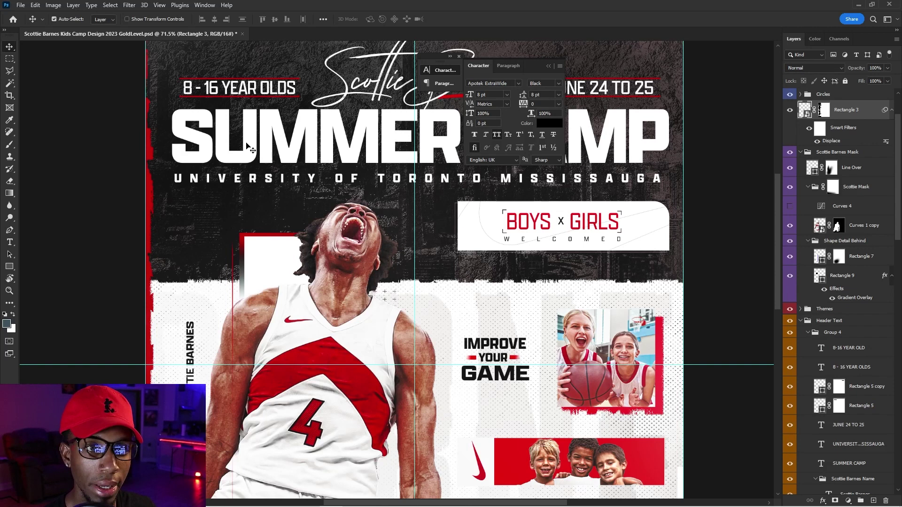
pyautogui.click(18, 5)
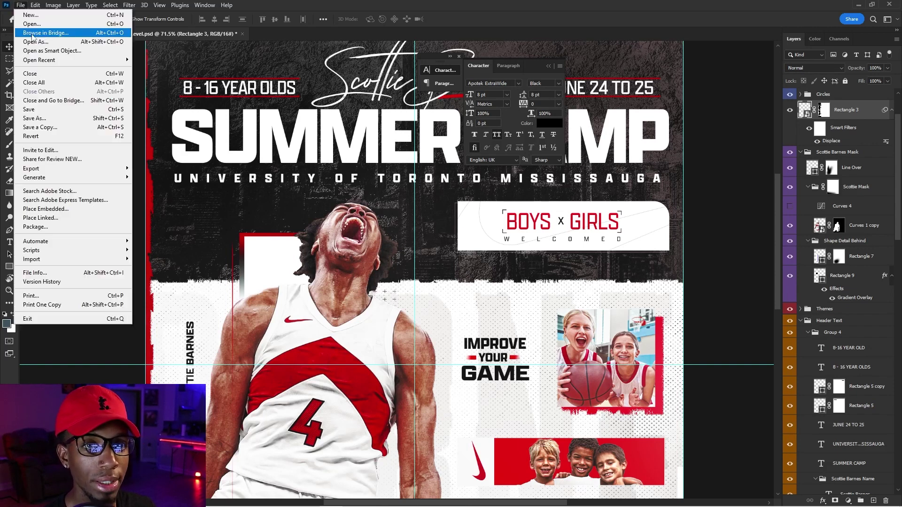
pyautogui.click(38, 29)
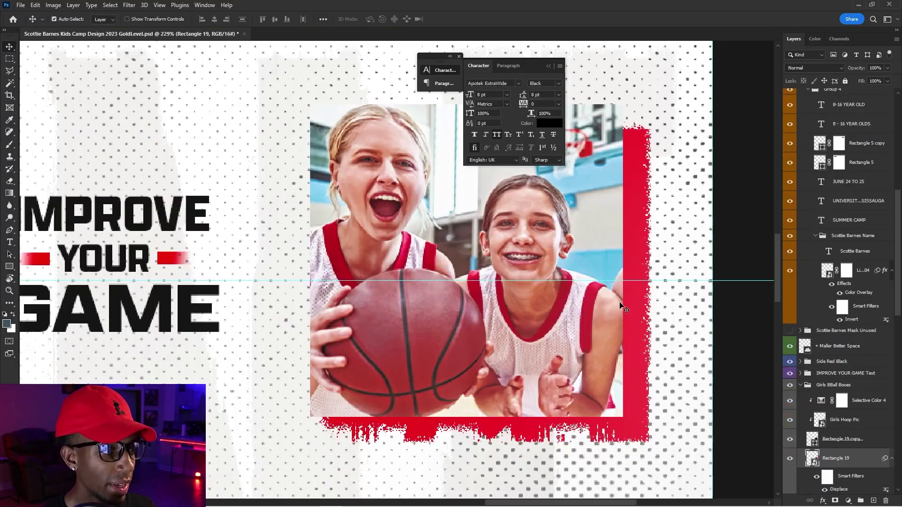
# - Toggle the Displace smart filter of the red rectangle behind the girls' photo off and on to compare its edges
pyautogui.scroll(2, 654, 362)
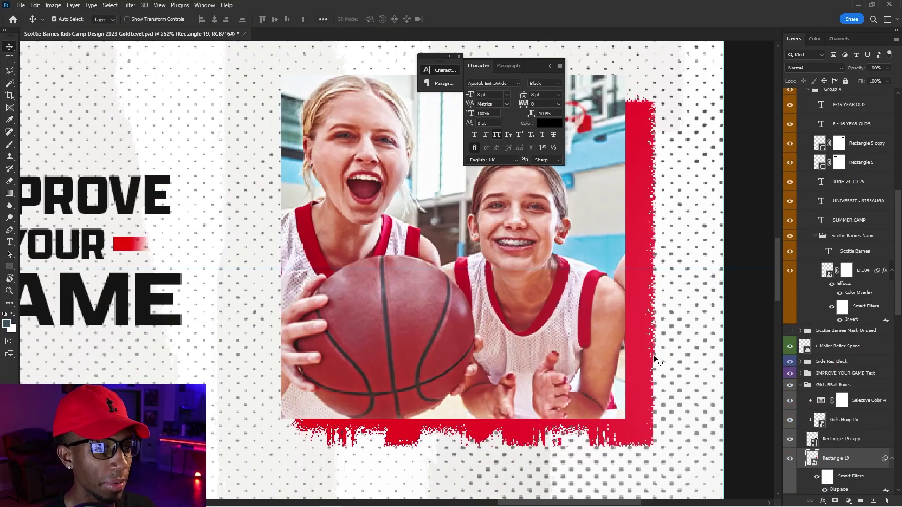
pyautogui.click(814, 489)
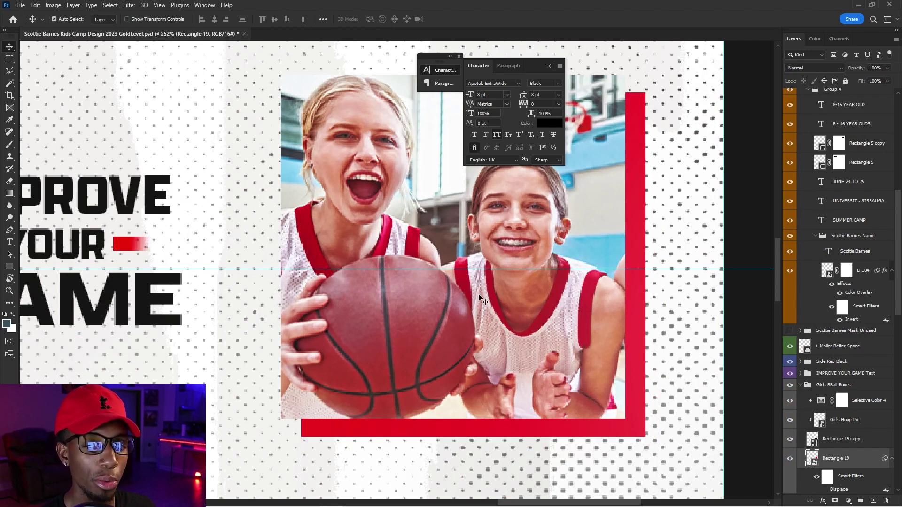
pyautogui.scroll(-1, 845, 453)
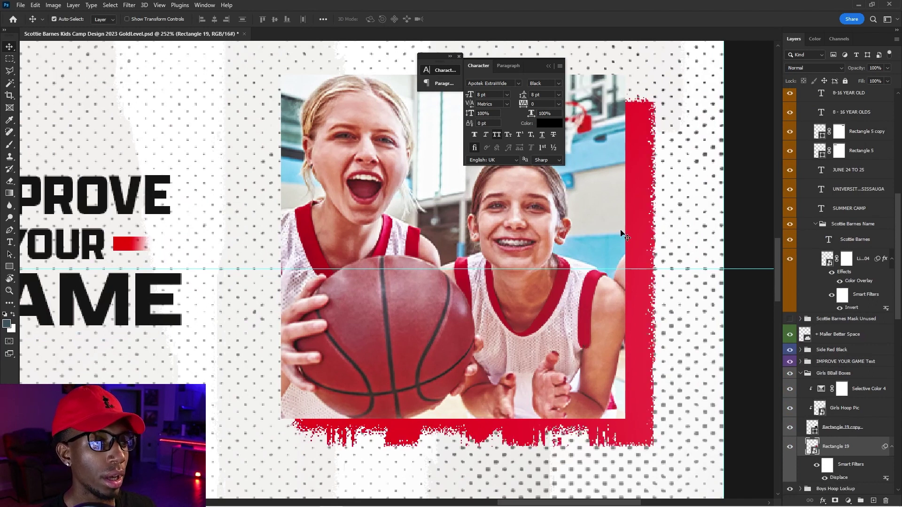
# - Open the displacement map file CalSoScoped 3 from the Displacements folder
pyautogui.click(18, 6)
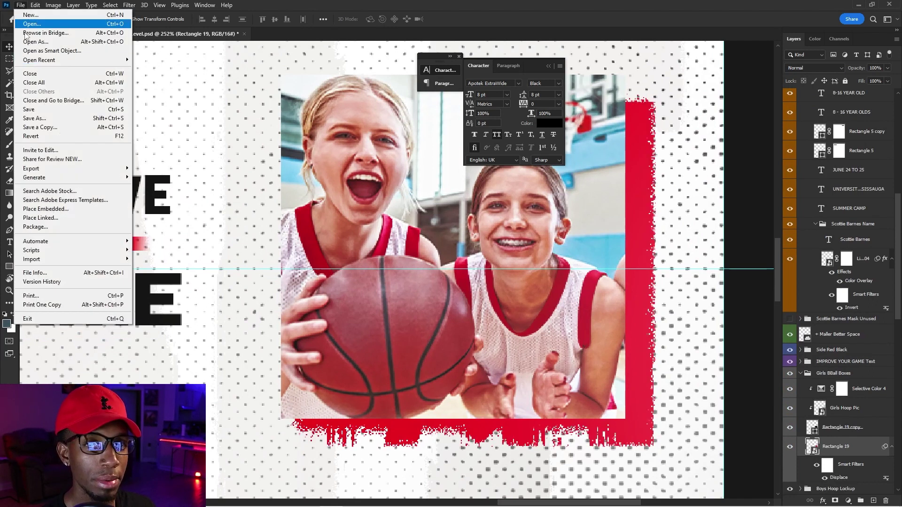
pyautogui.click(28, 26)
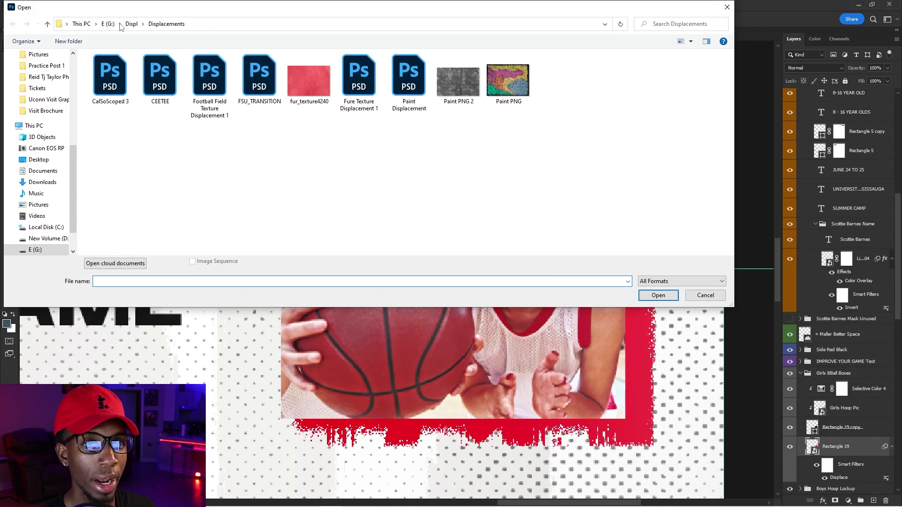
pyautogui.doubleClick(107, 81)
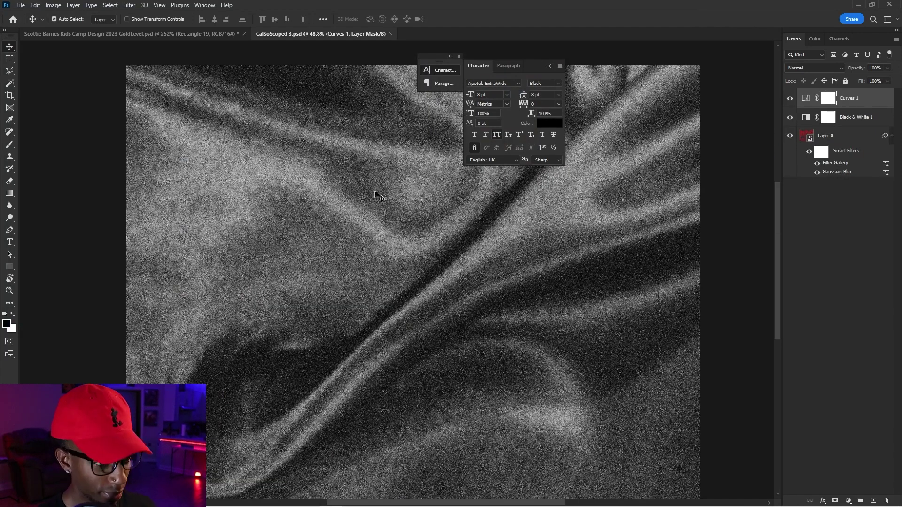
# - Inspect the fabric texture while toggling the Curves 1 adjustment layer, and close the file without saving
pyautogui.scroll(-2, 355, 195)
pyautogui.scroll(1, 354, 196)
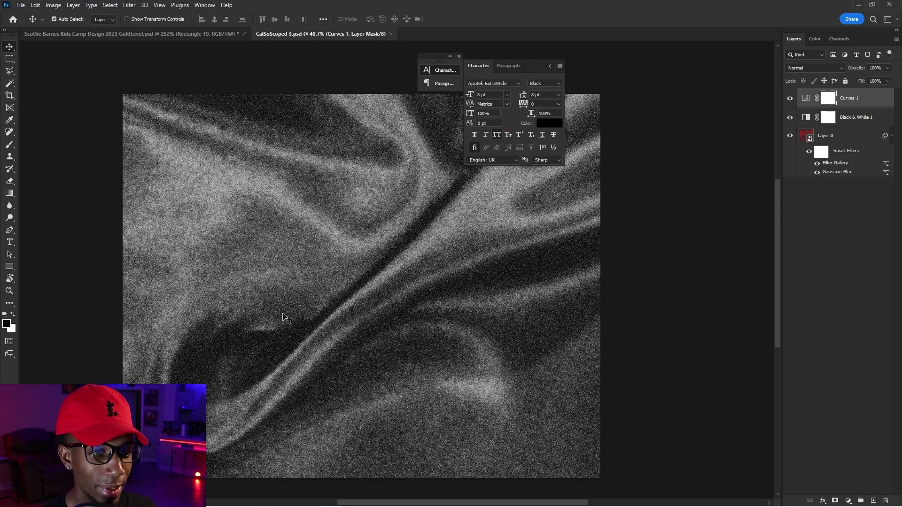
pyautogui.moveTo(790, 98)
pyautogui.mouseDown()
pyautogui.moveTo(790, 117)
pyautogui.moveTo(790, 98)
pyautogui.mouseUp()
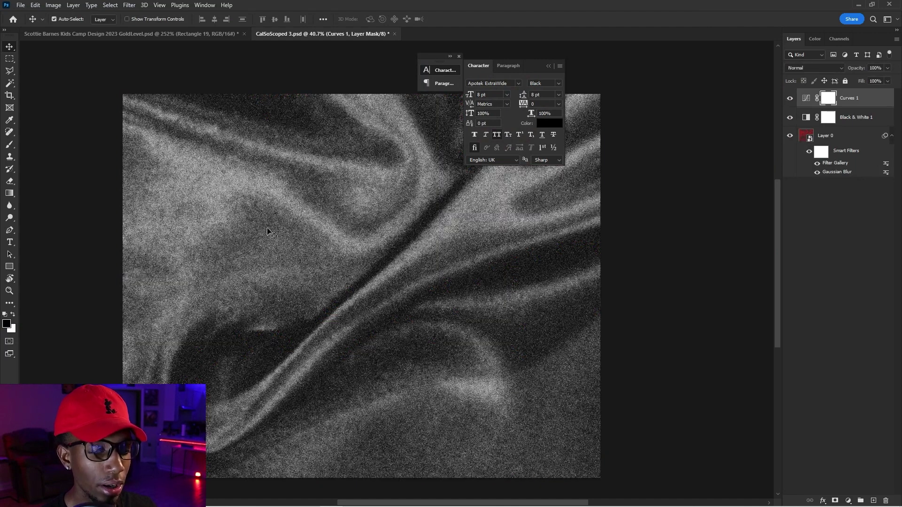
pyautogui.scroll(1, 306, 241)
pyautogui.scroll(-1, 317, 209)
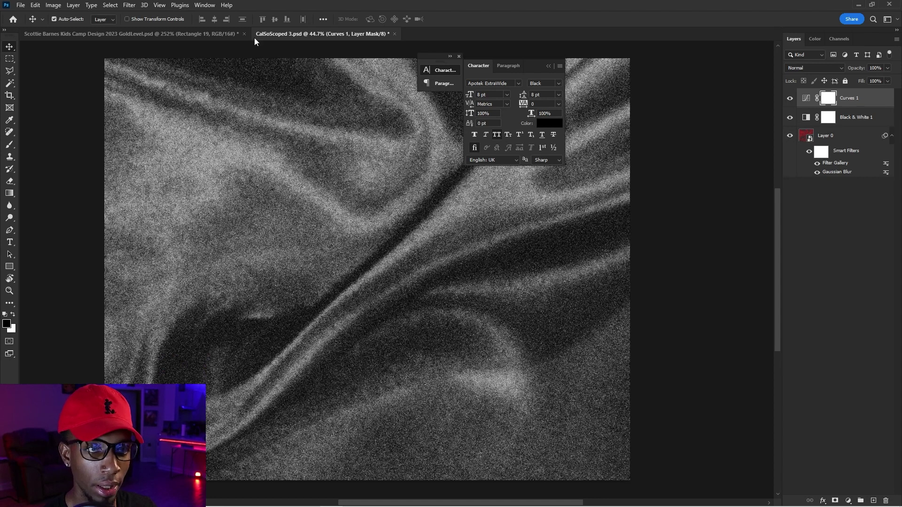
pyautogui.click(394, 33)
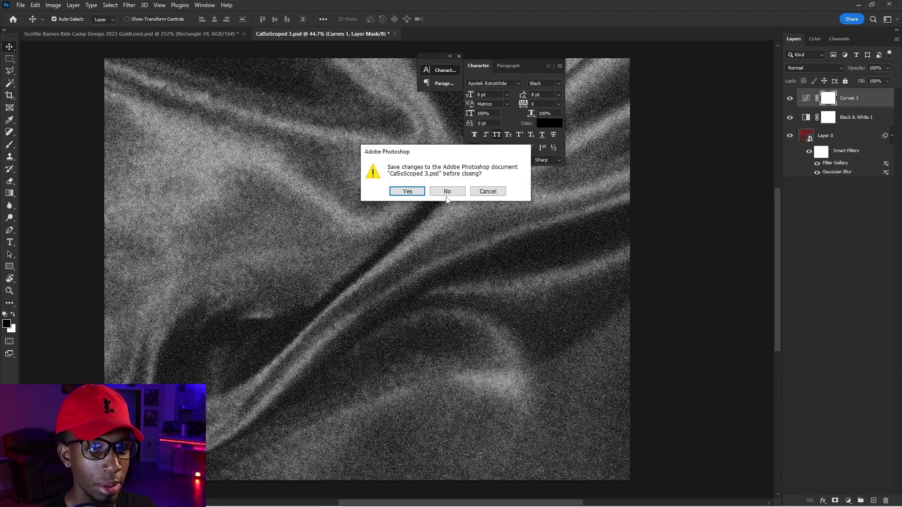
pyautogui.click(447, 191)
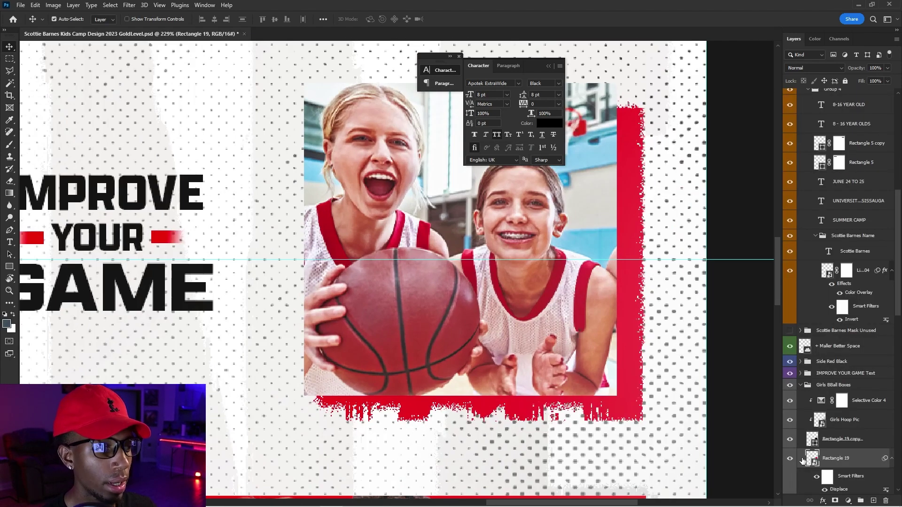
# - Delete the Displace smart filter from the red rectangle behind the girls' photo
pyautogui.scroll(-1, 838, 484)
pyautogui.rightClick(840, 479)
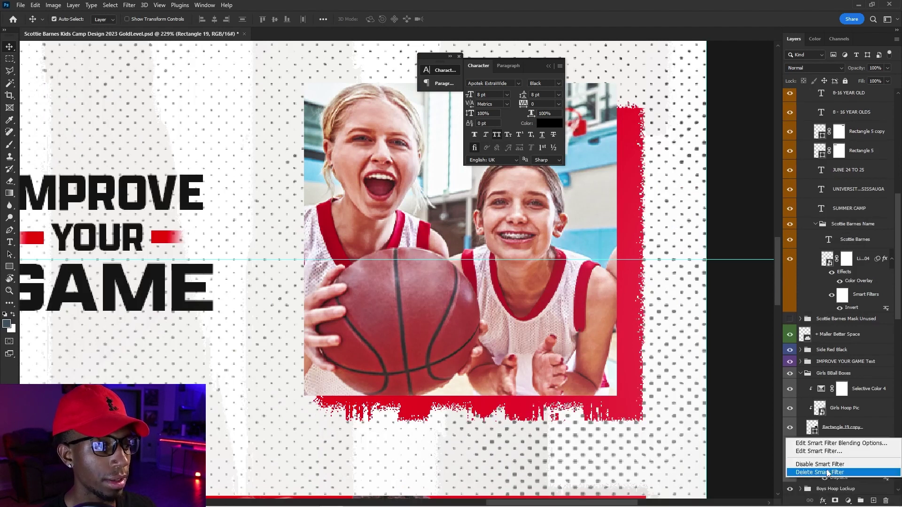
pyautogui.click(827, 472)
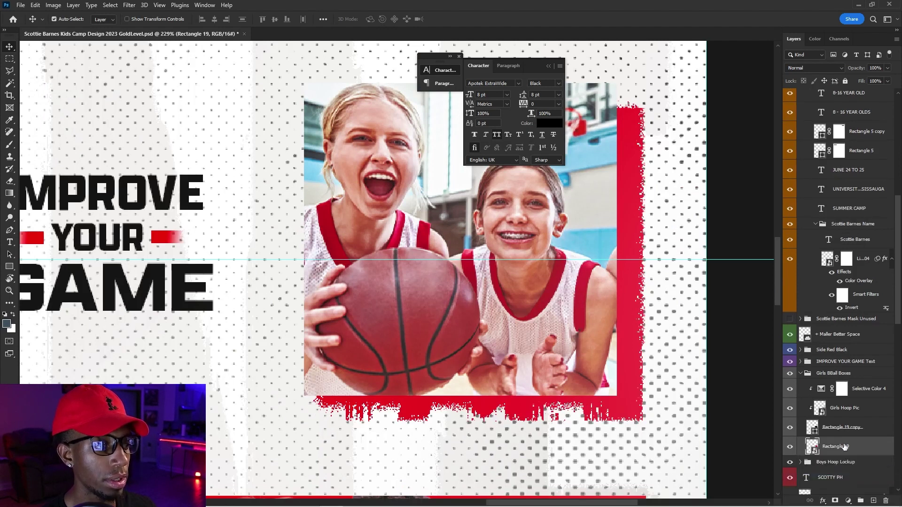
# - Apply the Displace filter to the red rectangle at scale 8 horizontally and vertically, using CalSoScoped 3 as the displacement map
pyautogui.click(134, 6)
pyautogui.moveTo(150, 140)
pyautogui.click(267, 142)
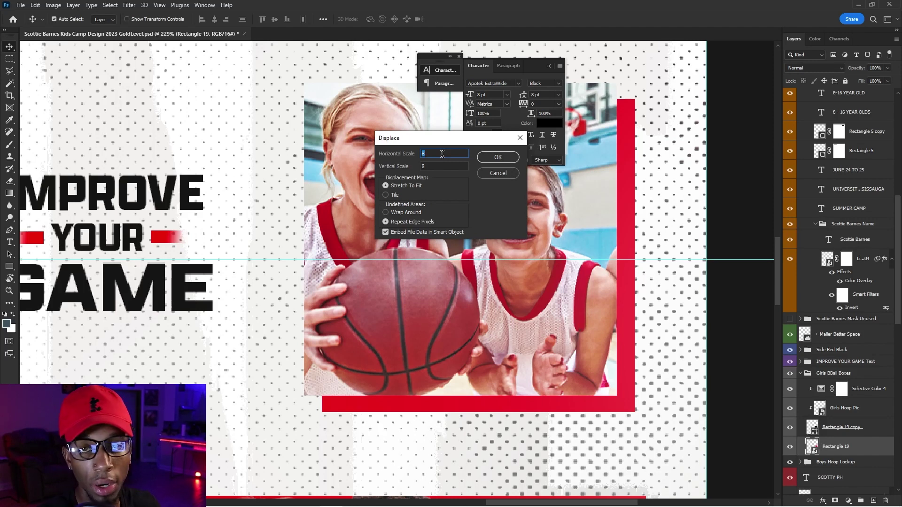
pyautogui.click(484, 161)
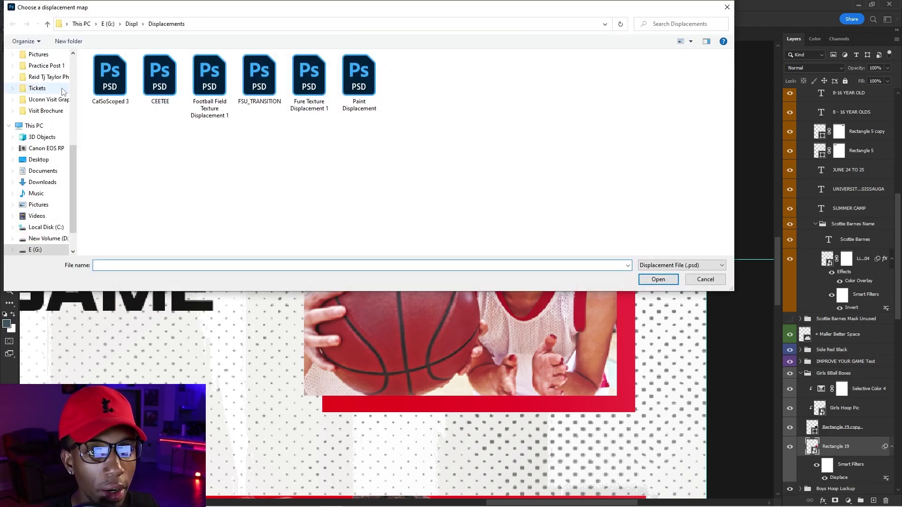
pyautogui.scroll(4, 59, 109)
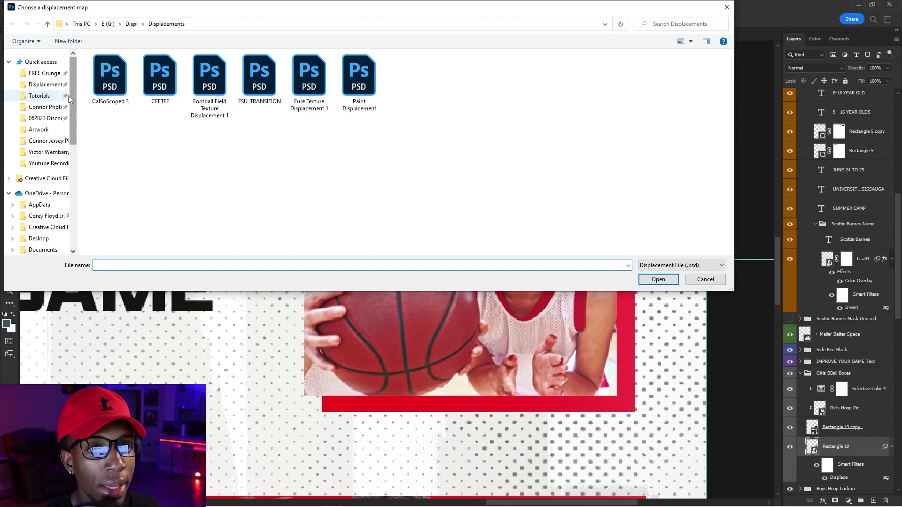
pyautogui.doubleClick(111, 80)
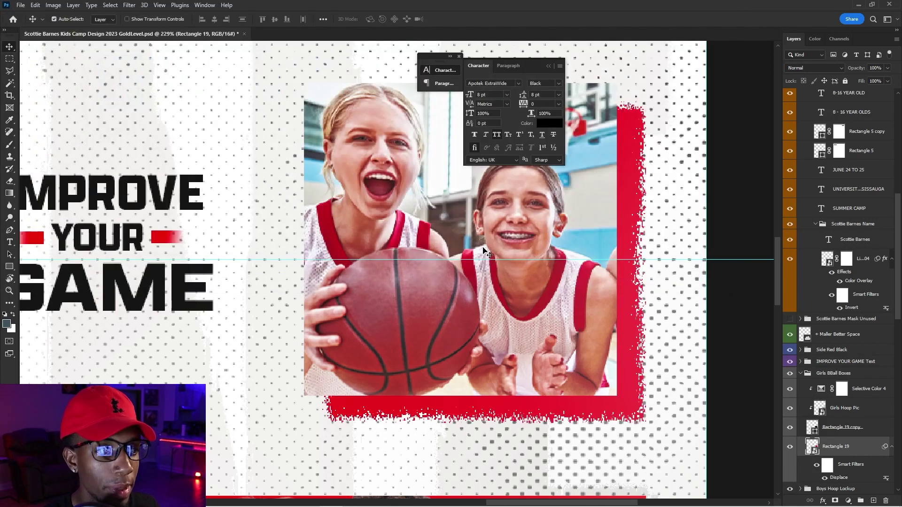
# - Compare the displaced red rectangle's edges with the boys' red banner and the red gradient box behind the player
pyautogui.scroll(-3, 482, 307)
pyautogui.scroll(-2, 503, 273)
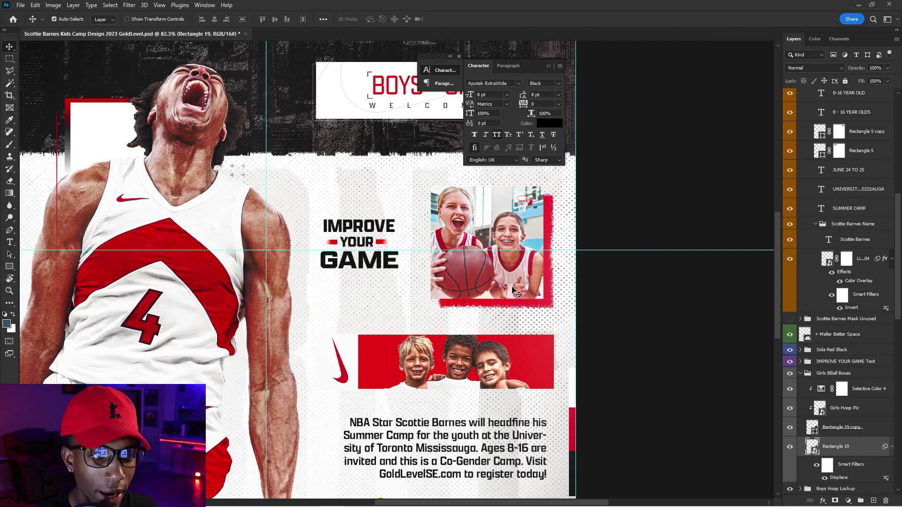
pyautogui.click(532, 367)
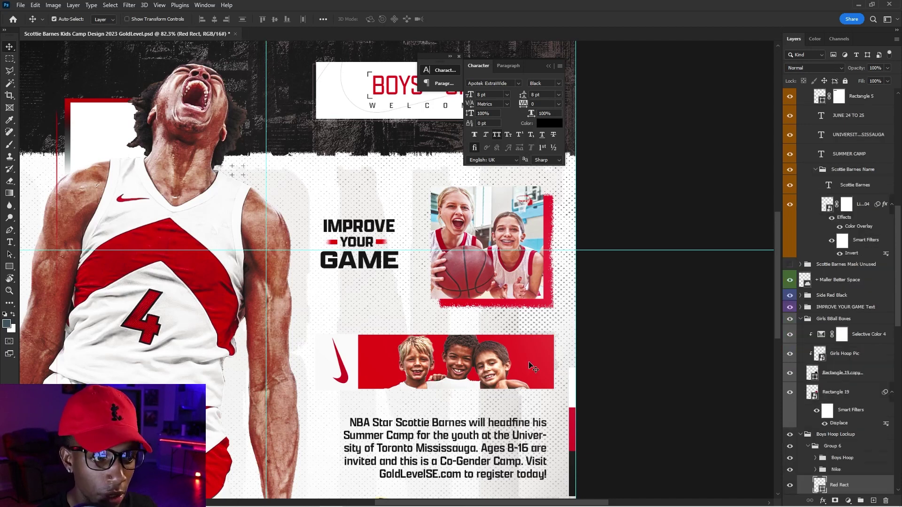
pyautogui.scroll(-2, 530, 362)
pyautogui.moveTo(495, 306); pyautogui.dragTo(517, 295)
pyautogui.scroll(3, 510, 297)
pyautogui.scroll(-3, 503, 299)
pyautogui.scroll(2, 493, 282)
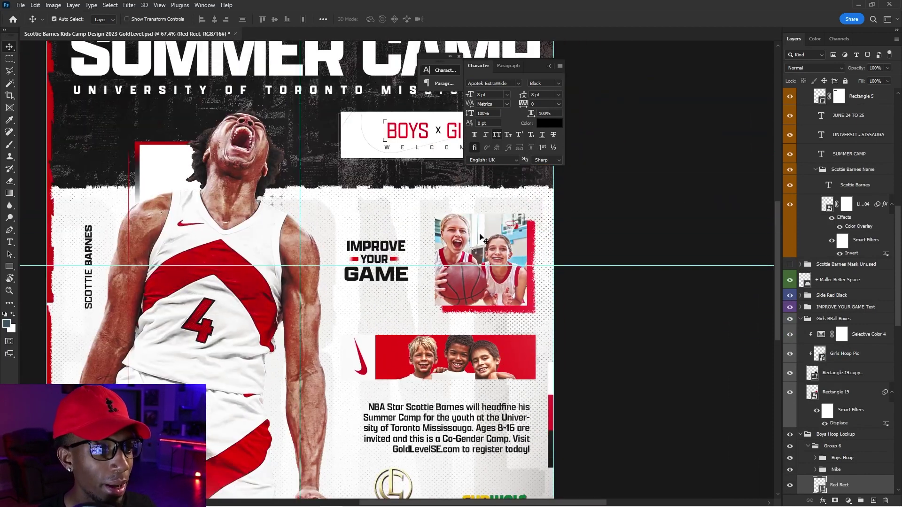
pyautogui.scroll(5, 126, 138)
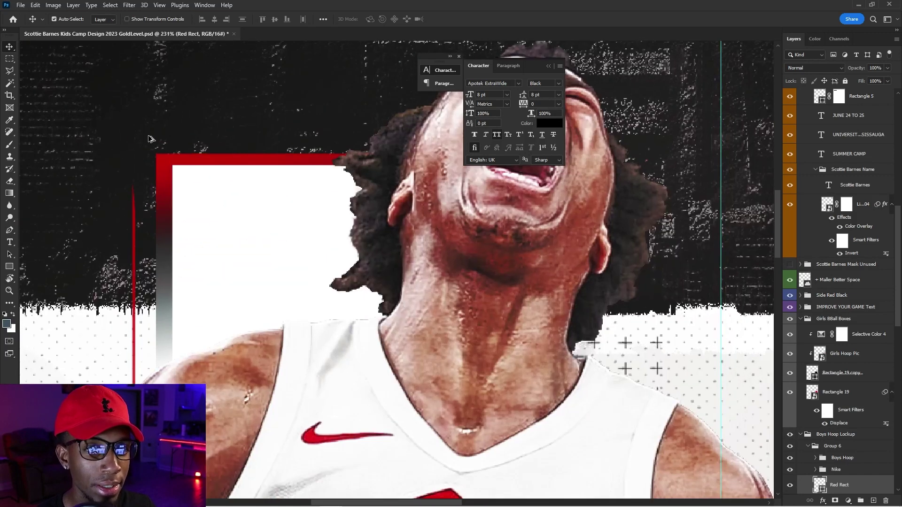
pyautogui.click(173, 162)
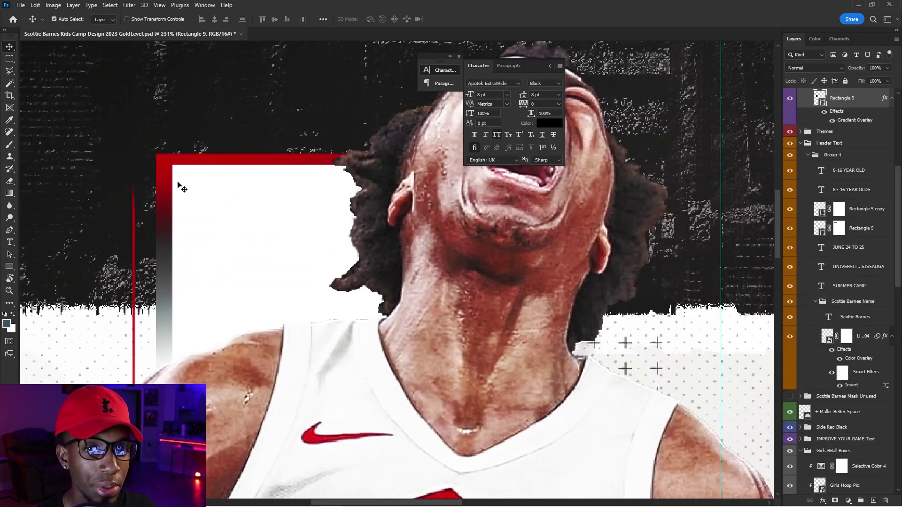
pyautogui.scroll(-6, 169, 185)
pyautogui.scroll(-1, 423, 339)
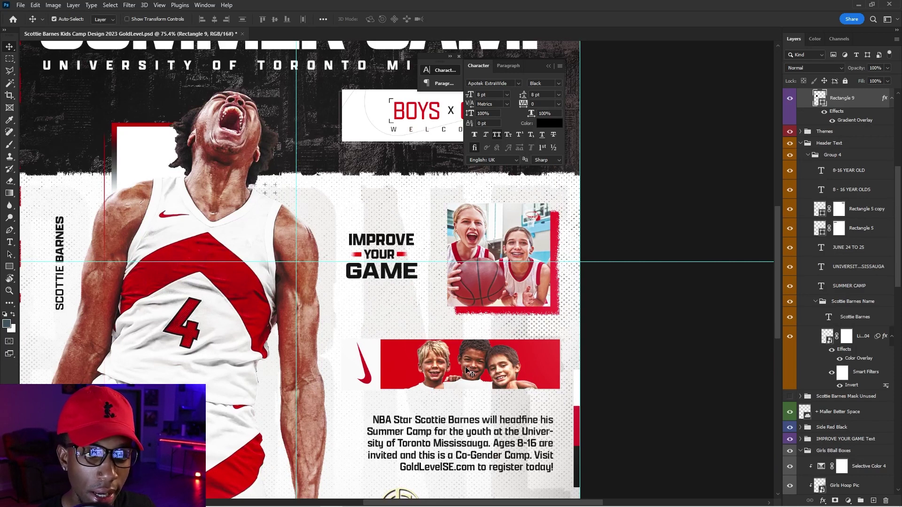
pyautogui.scroll(5, 414, 328)
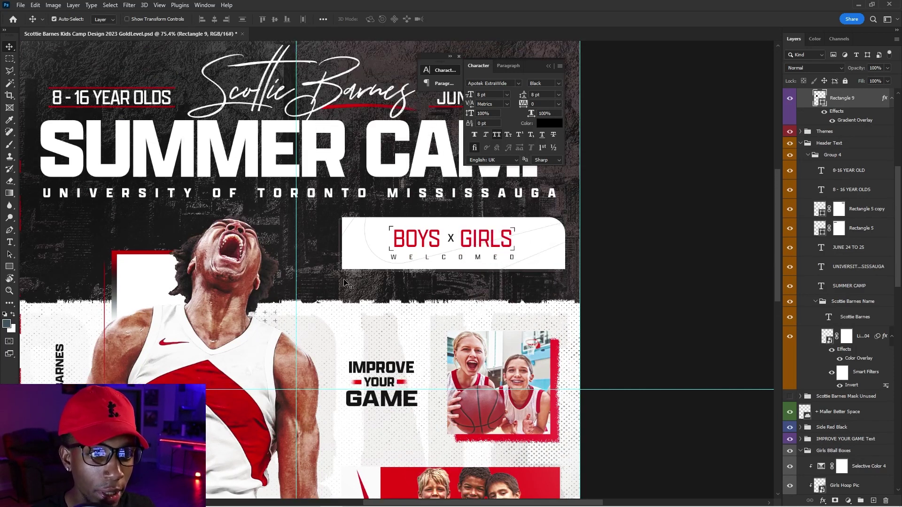
# - Hide Gradient Map 2, Gradient Map 1, Layer 0 copy and Gothic in the Toronto Bground group to expose the plain black base
pyautogui.click(382, 301)
pyautogui.scroll(-1, 763, 374)
pyautogui.scroll(-5, 833, 384)
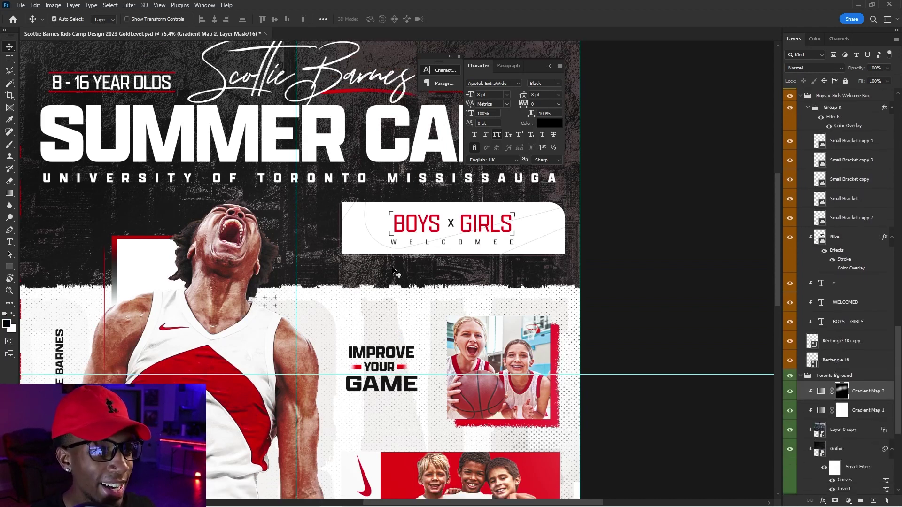
pyautogui.scroll(-3, 399, 263)
pyautogui.scroll(4, 424, 263)
pyautogui.scroll(-4, 417, 261)
pyautogui.scroll(2, 323, 263)
pyautogui.moveTo(789, 391); pyautogui.dragTo(785, 433)
pyautogui.scroll(-1, 793, 419)
pyautogui.click(791, 415)
pyautogui.scroll(-1, 433, 268)
pyautogui.scroll(3, 355, 190)
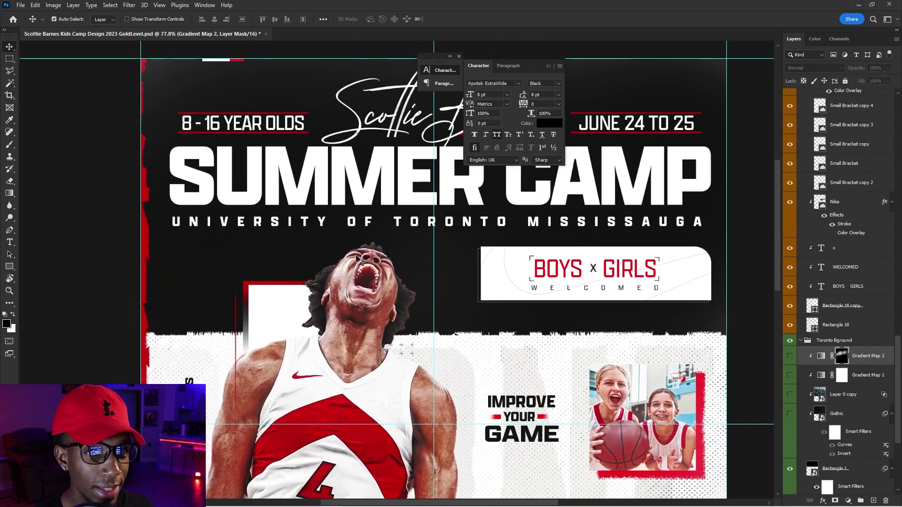
pyautogui.scroll(-2, 811, 419)
# - Show the Gothic texture layer above the black base rectangle, view its source image, and close that file
pyautogui.click(811, 419)
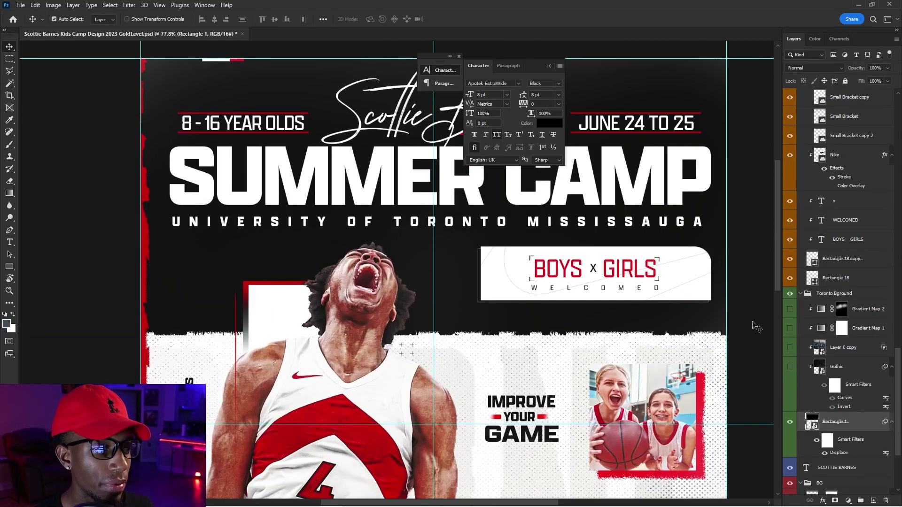
pyautogui.click(790, 369)
pyautogui.doubleClick(820, 368)
pyautogui.scroll(3, 347, 242)
pyautogui.scroll(-2, 345, 247)
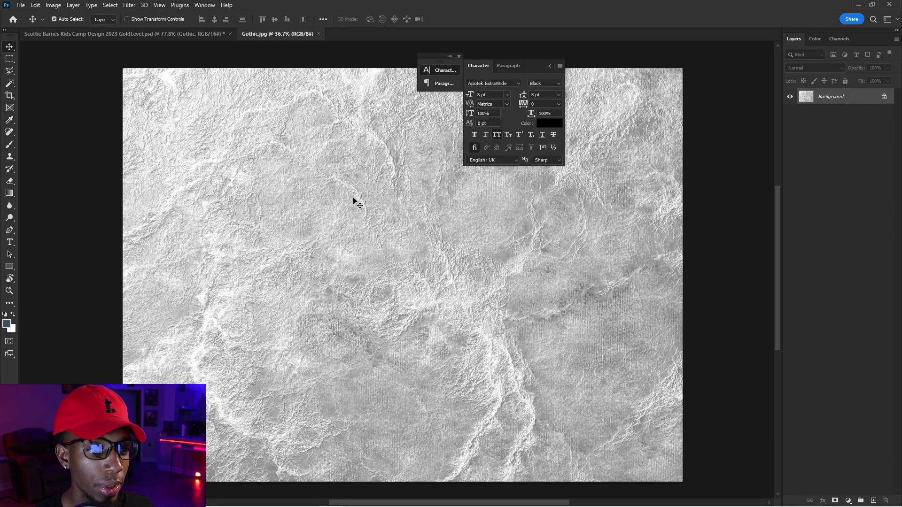
pyautogui.click(319, 34)
# - Compare the Gothic texture with its Curves smart filter off and on, and inspect the curve's settings without keeping changes
pyautogui.click(832, 434)
pyautogui.scroll(-4, 479, 385)
pyautogui.scroll(4, 476, 281)
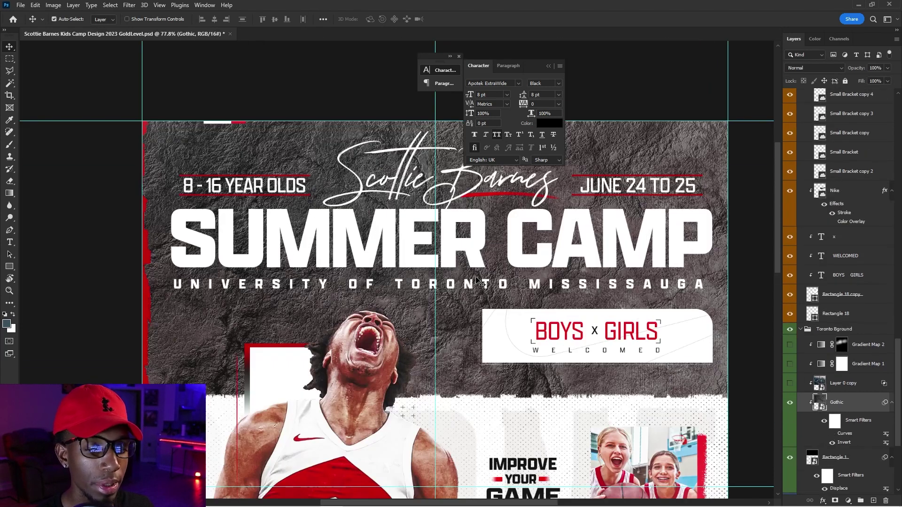
pyautogui.click(832, 433)
pyautogui.doubleClick(844, 433)
pyautogui.moveTo(373, 244)
pyautogui.mouseDown()
pyautogui.moveTo(357, 207)
pyautogui.moveTo(370, 241)
pyautogui.mouseUp()
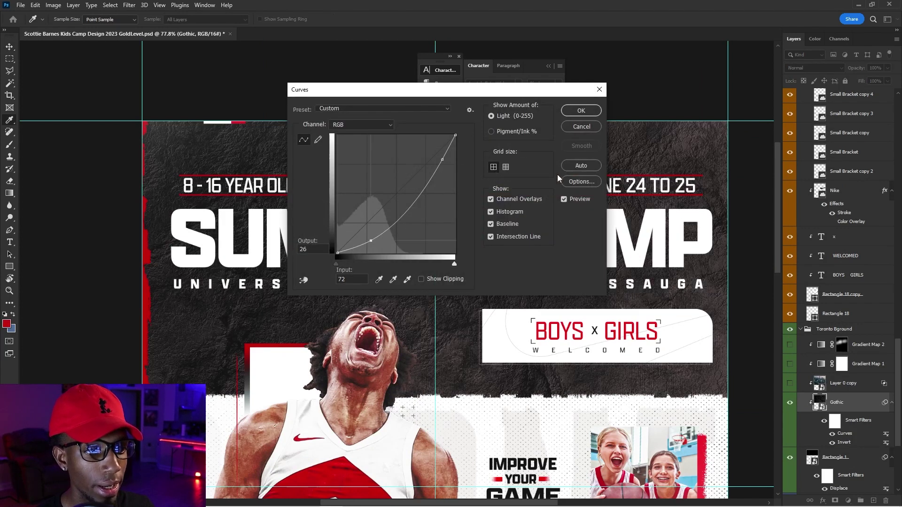
pyautogui.click(582, 127)
# - Show the Layer 0 copy skyline layer, view its masked Toronto photo in the smart object, and close that file
pyautogui.click(789, 382)
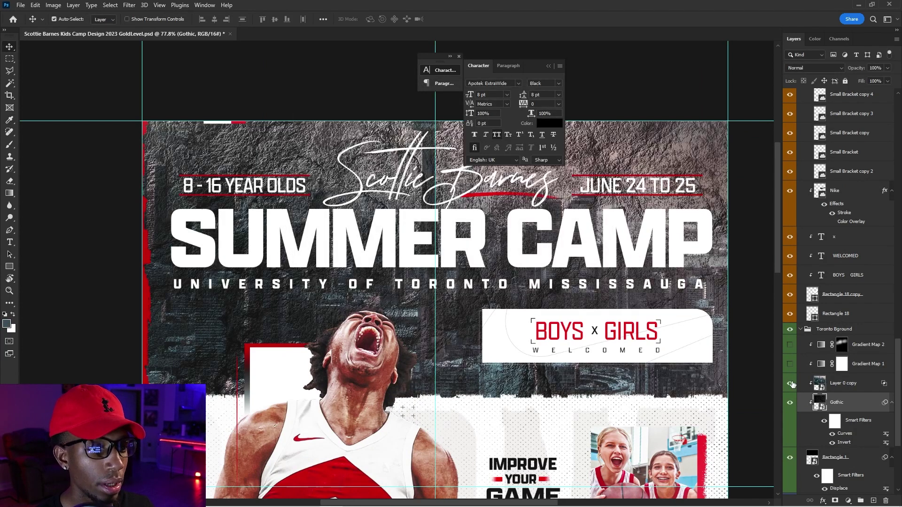
pyautogui.press('v')
pyautogui.scroll(-1, 427, 235)
pyautogui.scroll(-1, 427, 235)
pyautogui.click(823, 386)
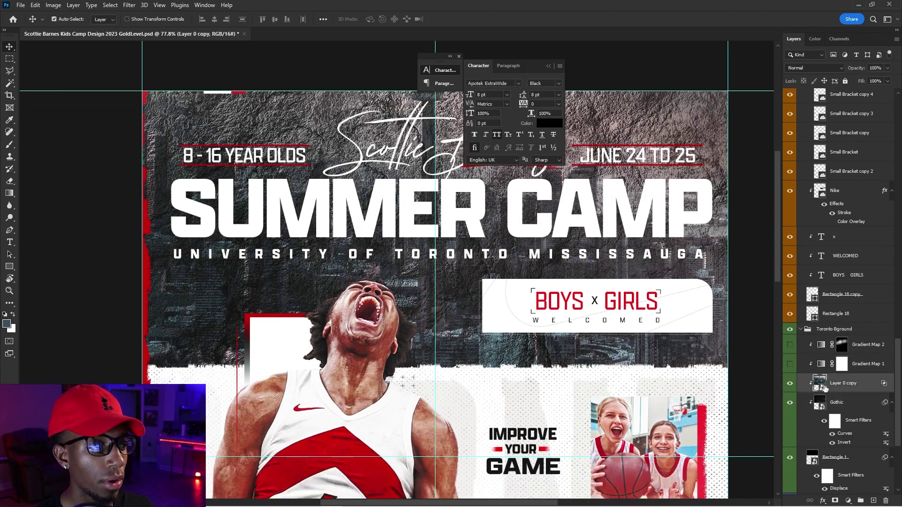
pyautogui.doubleClick(823, 386)
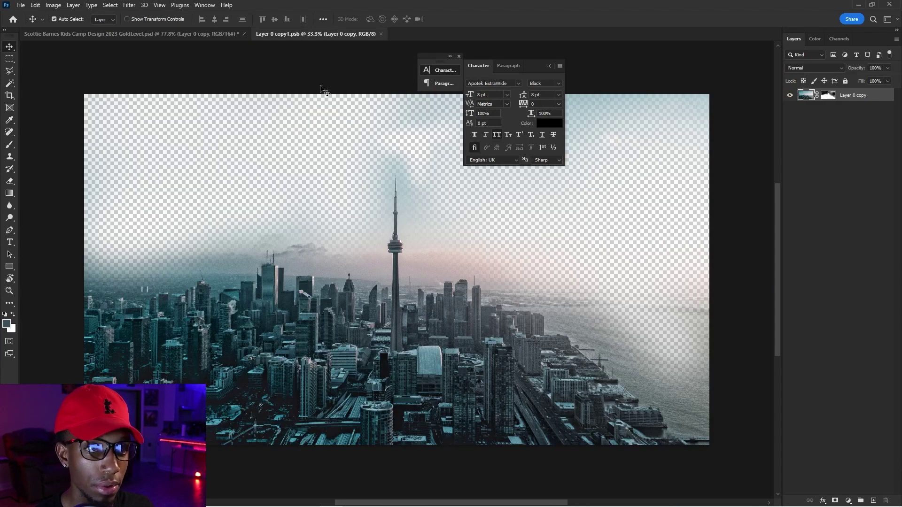
pyautogui.click(381, 34)
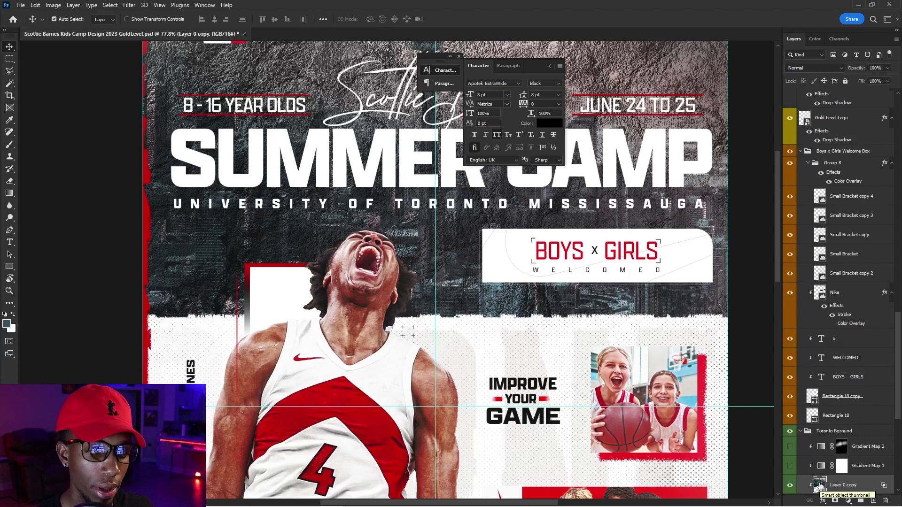
# - Try different Underlying Layer Blend If shadow values on Layer 0 copy, ending with a 0 / 48 split, and cancel
pyautogui.rightClick(818, 485)
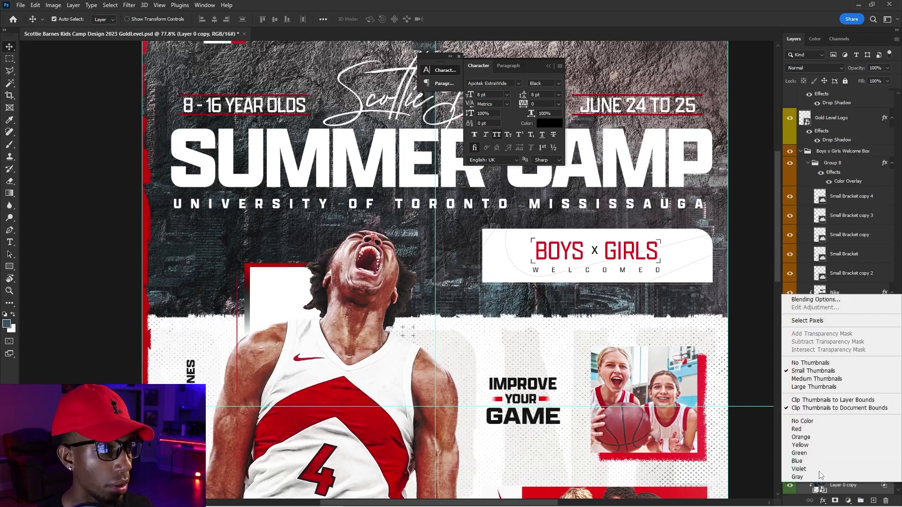
pyautogui.click(812, 299)
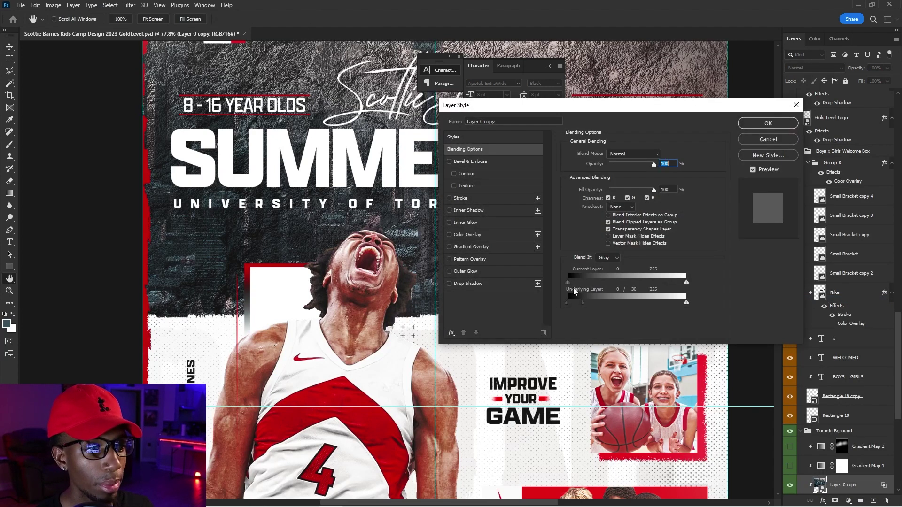
pyautogui.moveTo(581, 303); pyautogui.dragTo(554, 303)
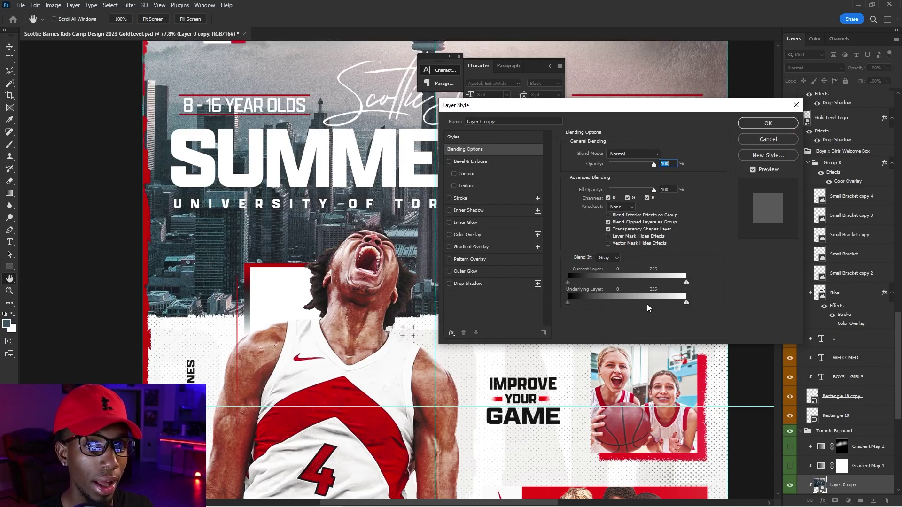
pyautogui.moveTo(574, 302)
pyautogui.mouseDown()
pyautogui.moveTo(597, 302)
pyautogui.moveTo(576, 303)
pyautogui.moveTo(585, 304)
pyautogui.mouseUp()
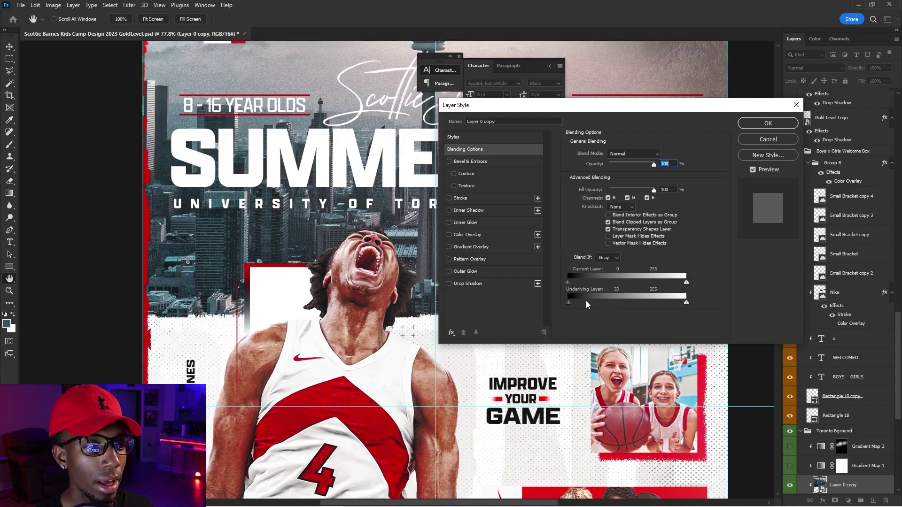
pyautogui.moveTo(625, 303); pyautogui.dragTo(585, 302)
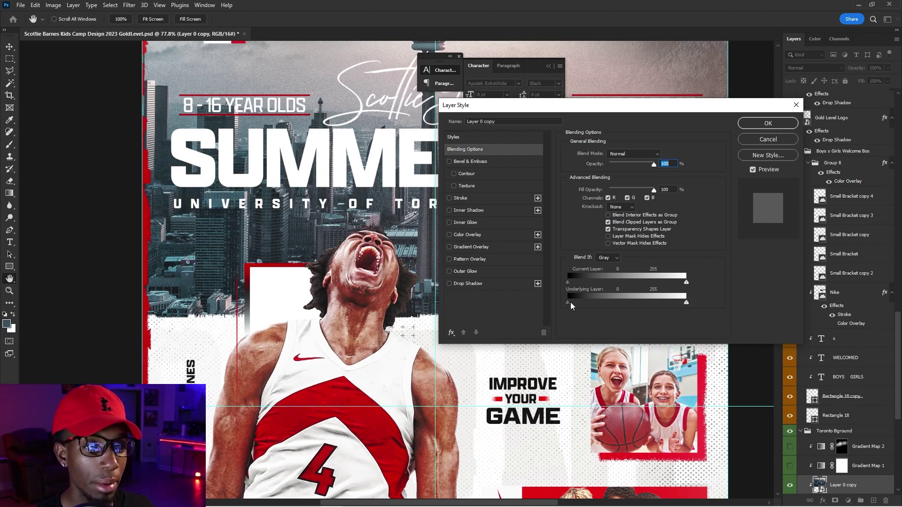
pyautogui.moveTo(568, 302); pyautogui.dragTo(605, 304)
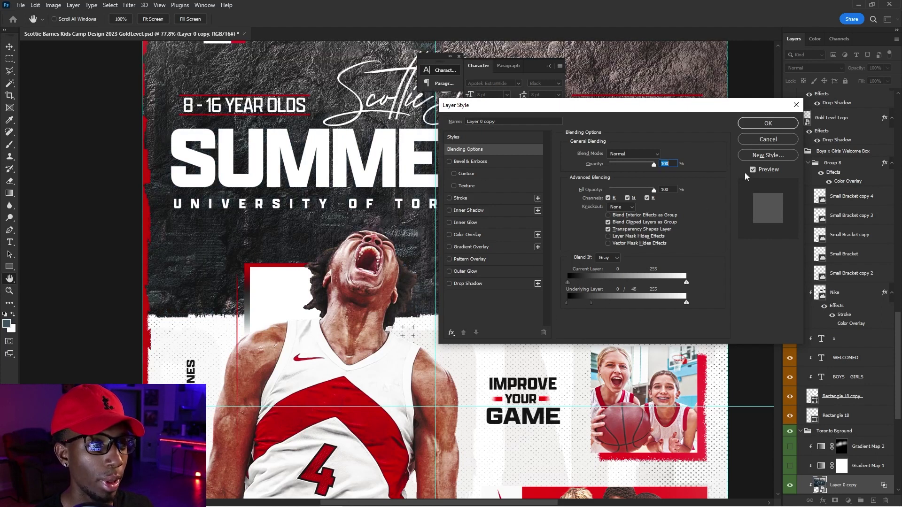
pyautogui.click(765, 139)
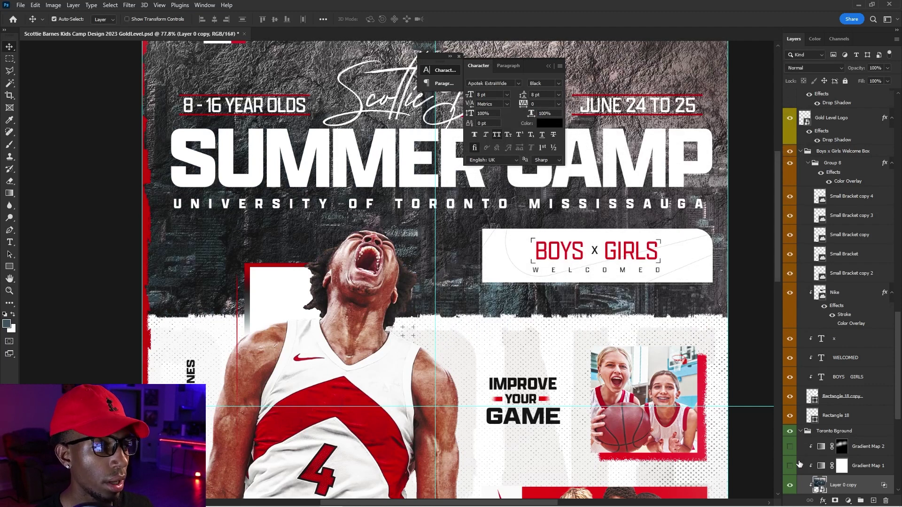
# - Show the Gradient Map 1 adjustment and load the black-to-white Base preset from Neutrals into its gradient
pyautogui.click(799, 464)
pyautogui.click(789, 465)
pyautogui.scroll(2, 497, 235)
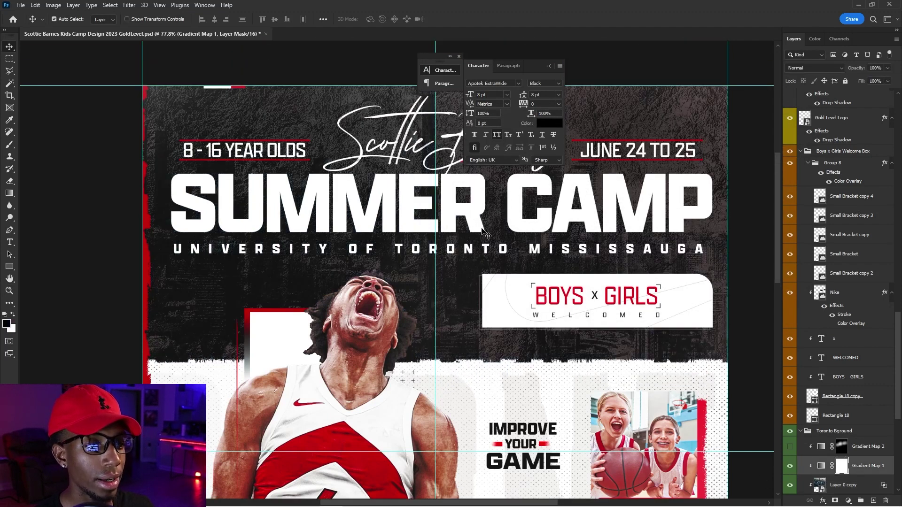
pyautogui.scroll(-1, 496, 235)
pyautogui.doubleClick(821, 466)
pyautogui.click(480, 182)
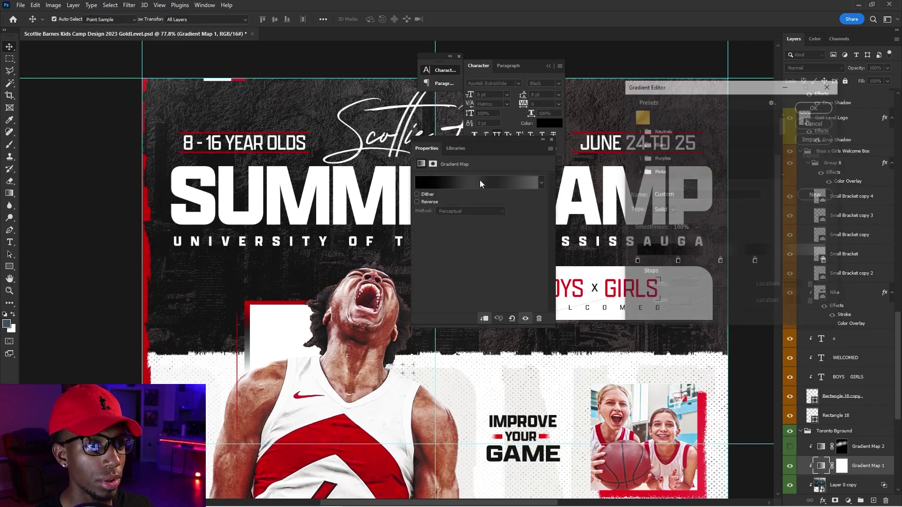
pyautogui.click(638, 130)
pyautogui.click(710, 145)
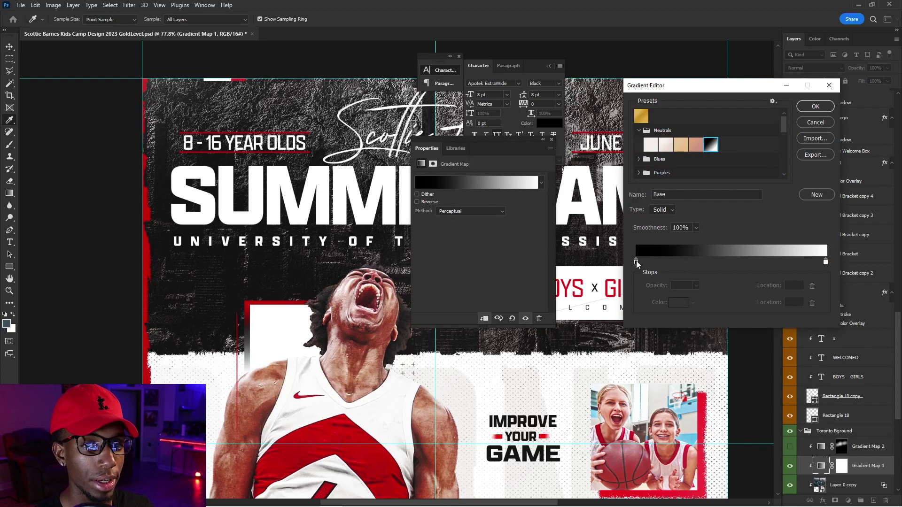
# - Change the gradient's white end stop to a mid gray, accept the gradient, and put away the Properties and Character panels
pyautogui.doubleClick(826, 262)
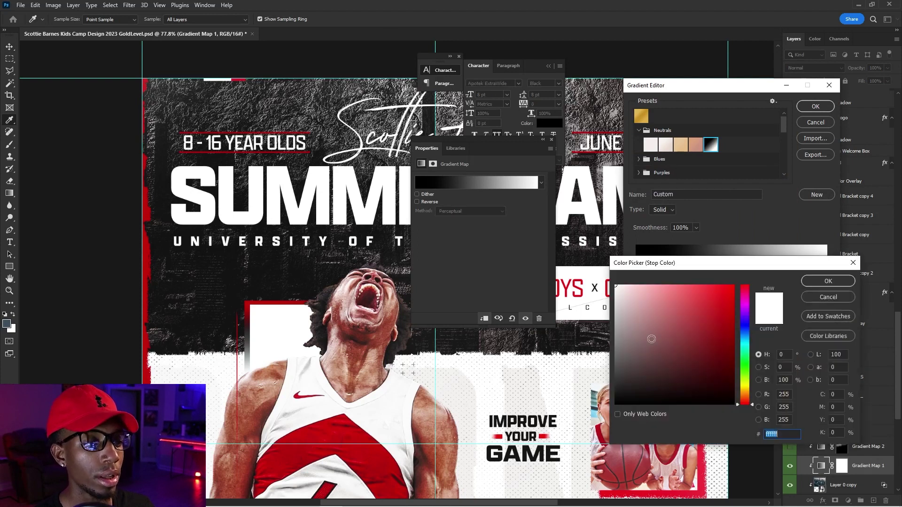
pyautogui.click(615, 356)
pyautogui.moveTo(615, 356); pyautogui.dragTo(585, 338)
pyautogui.click(835, 281)
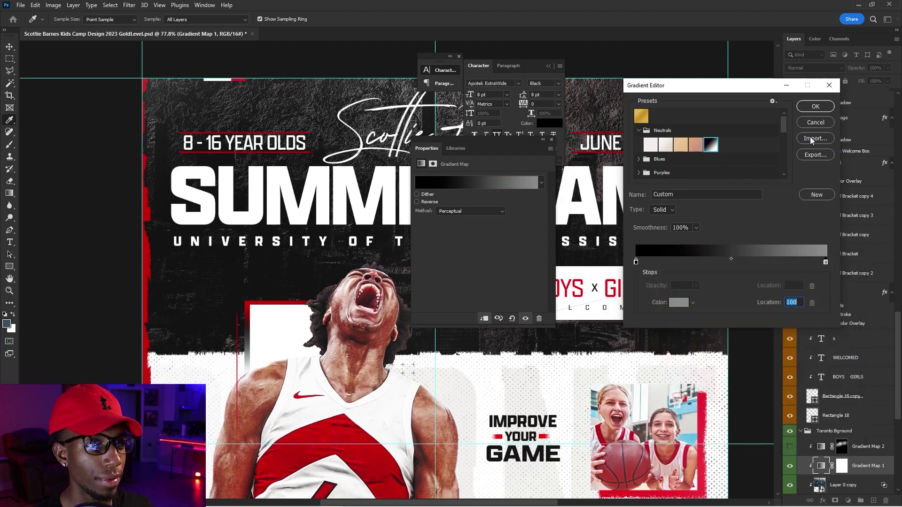
pyautogui.click(816, 107)
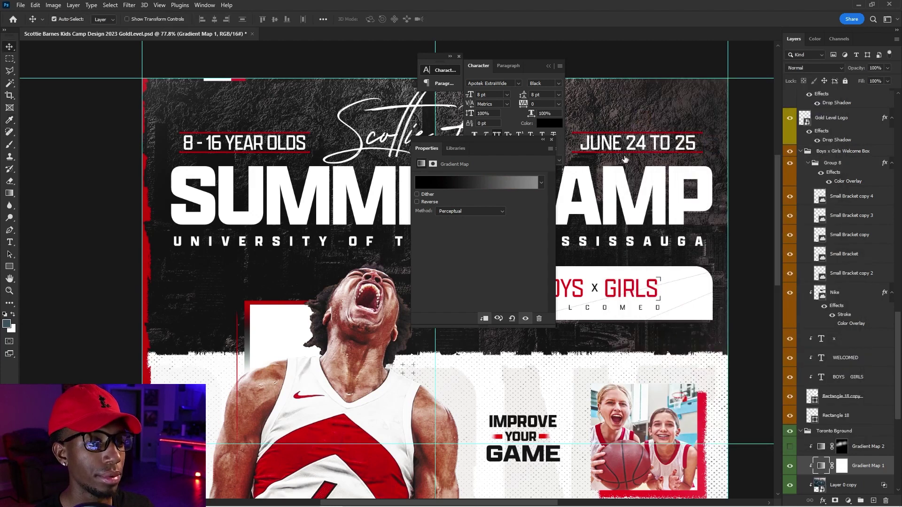
pyautogui.click(551, 139)
pyautogui.click(548, 65)
pyautogui.scroll(-2, 610, 234)
pyautogui.scroll(-2, 830, 427)
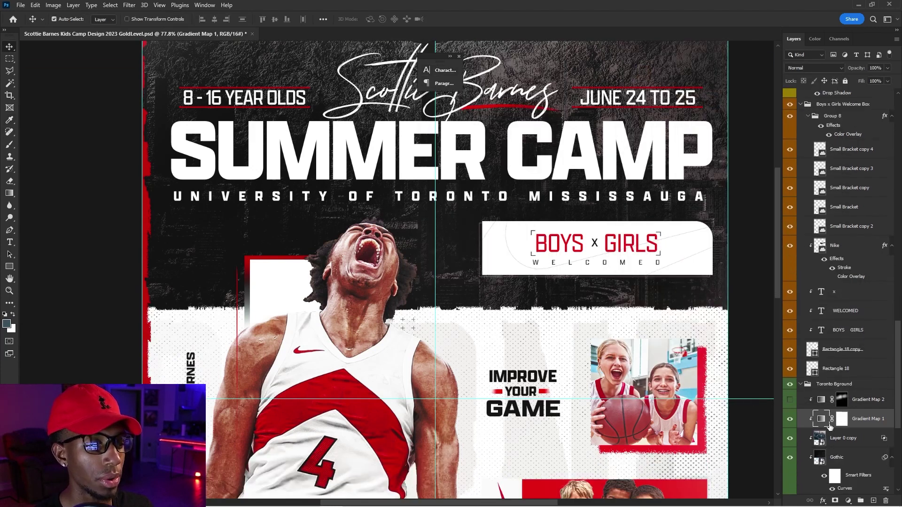
# - Try toggling the Gothic texture layer's clipping onto Rectangle 1 in the Toronto Bground group, and undo the change
pyautogui.scroll(-3, 828, 425)
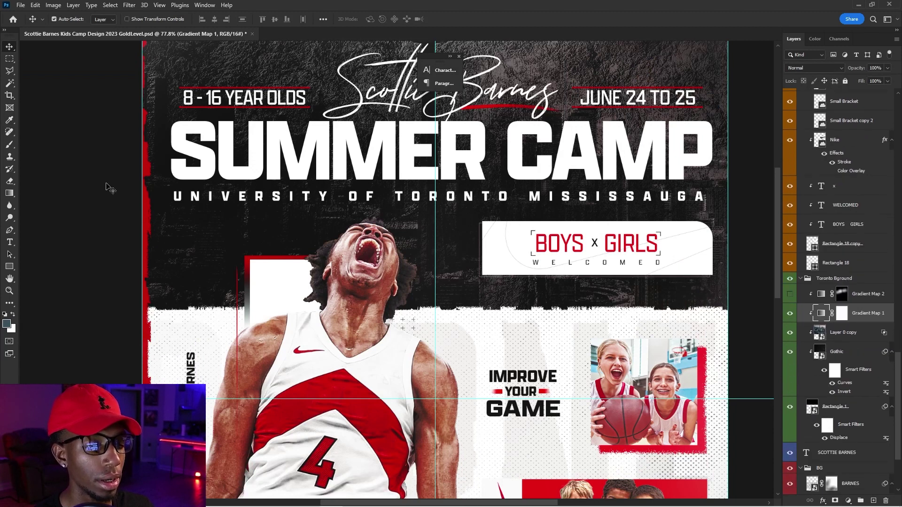
pyautogui.scroll(2, 244, 202)
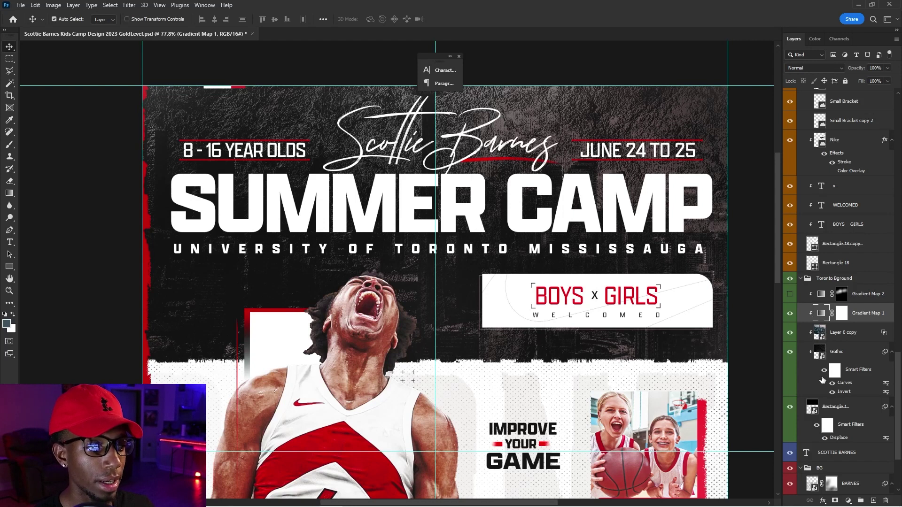
pyautogui.hotkey('ctrl', '0')
pyautogui.click(857, 404)
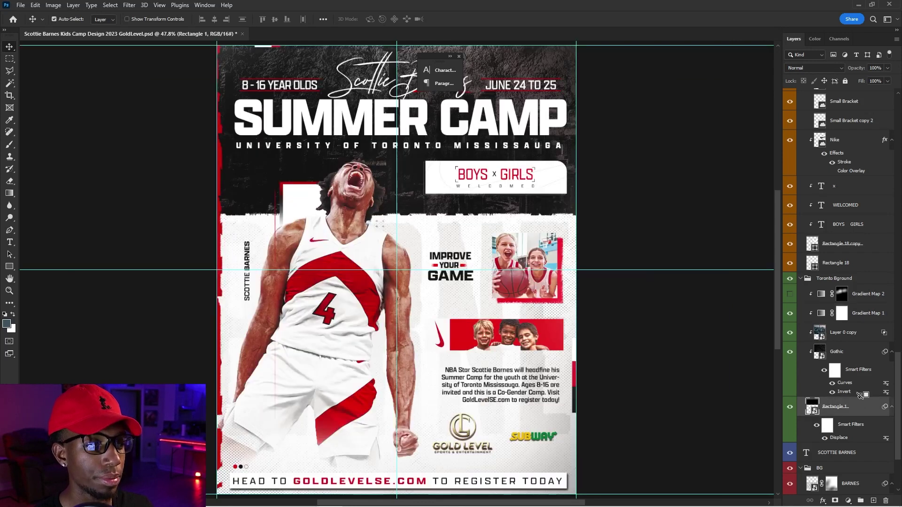
pyautogui.keyDown('alt'); pyautogui.click(859, 395); pyautogui.keyUp('alt')
pyautogui.scroll(4, 449, 208)
pyautogui.hotkey('ctrl', 'z')
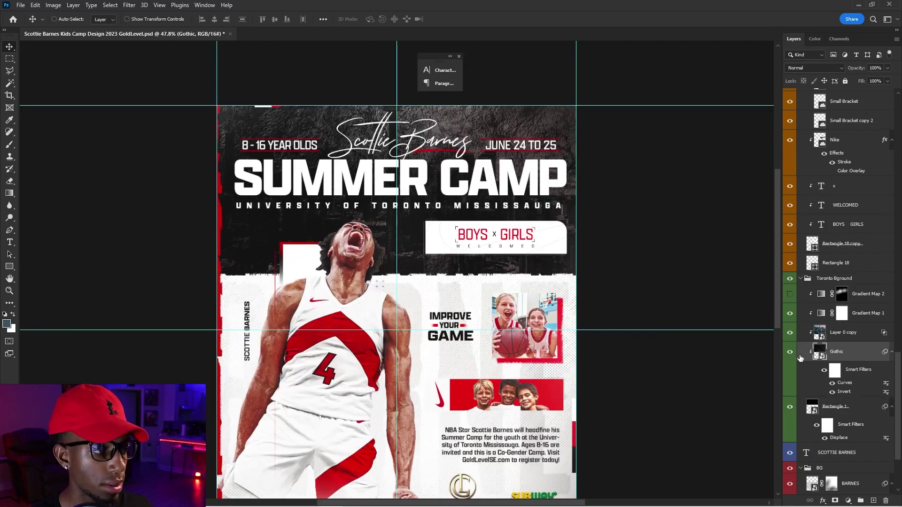
pyautogui.rightClick(852, 357)
pyautogui.click(862, 324)
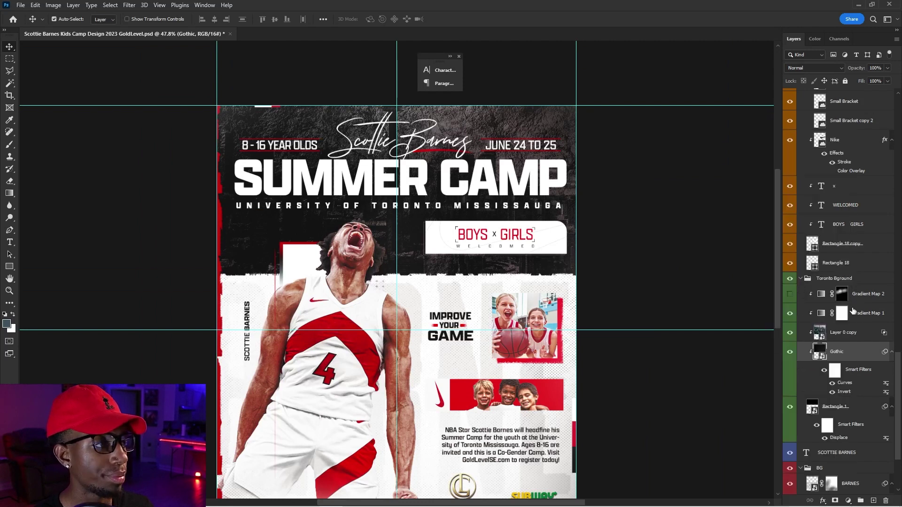
pyautogui.rightClick(868, 296)
pyautogui.click(857, 310)
pyautogui.hotkey('ctrl', '0')
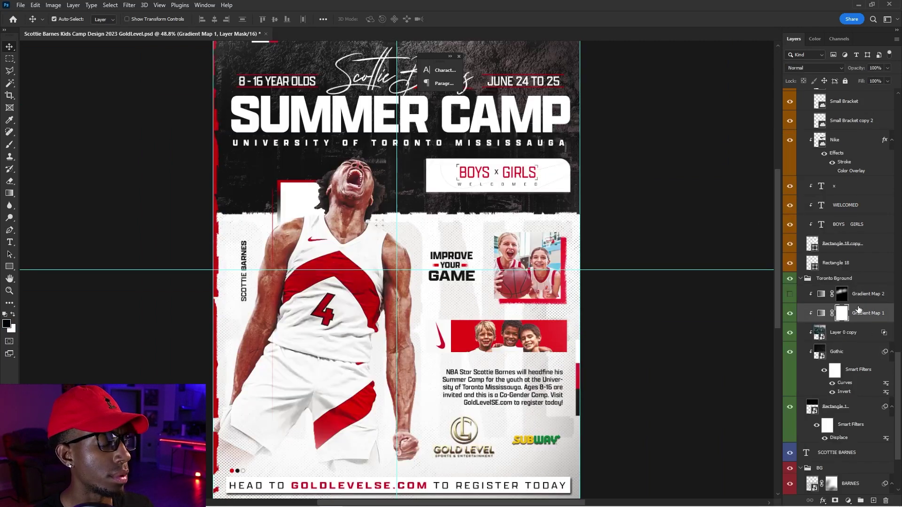
# - Apply Create Clipping Mask to Gradient Map 2, and select the layer mask of Gradient Map 1
pyautogui.click(859, 299)
pyautogui.rightClick(861, 299)
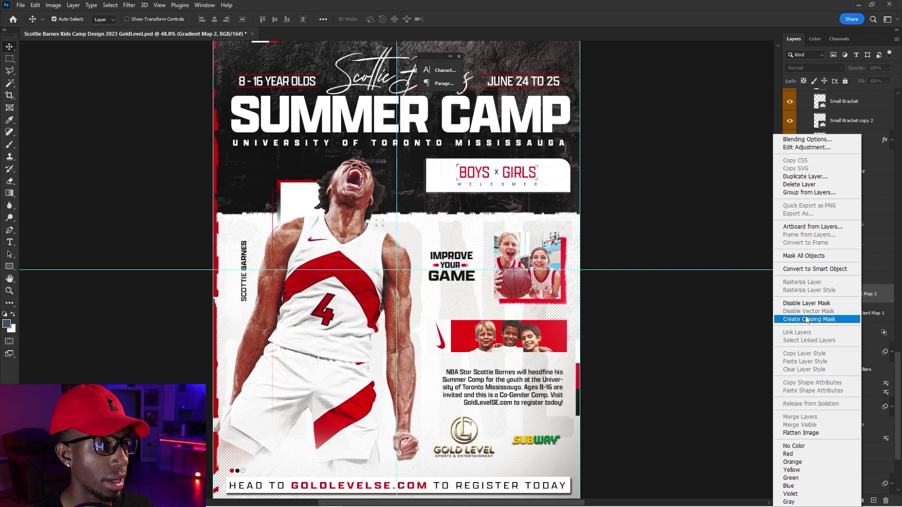
pyautogui.click(806, 319)
pyautogui.click(841, 314)
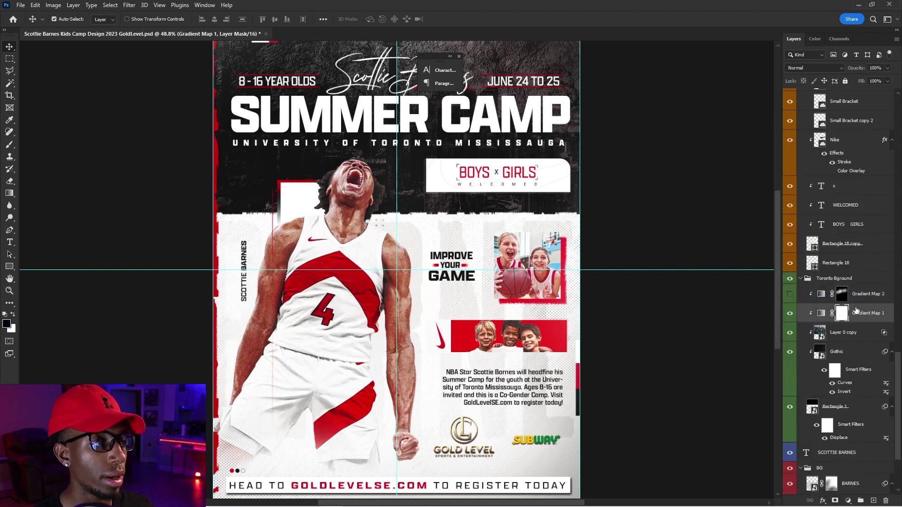
pyautogui.scroll(2, 193, 172)
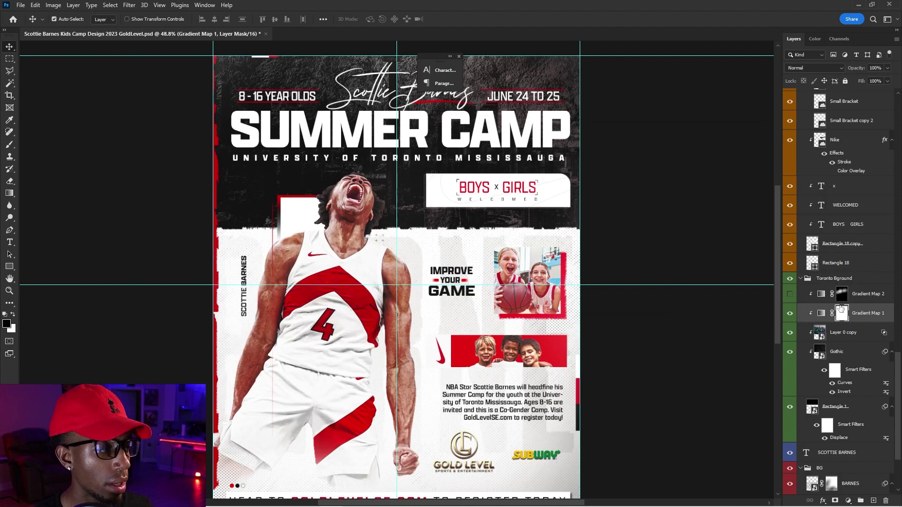